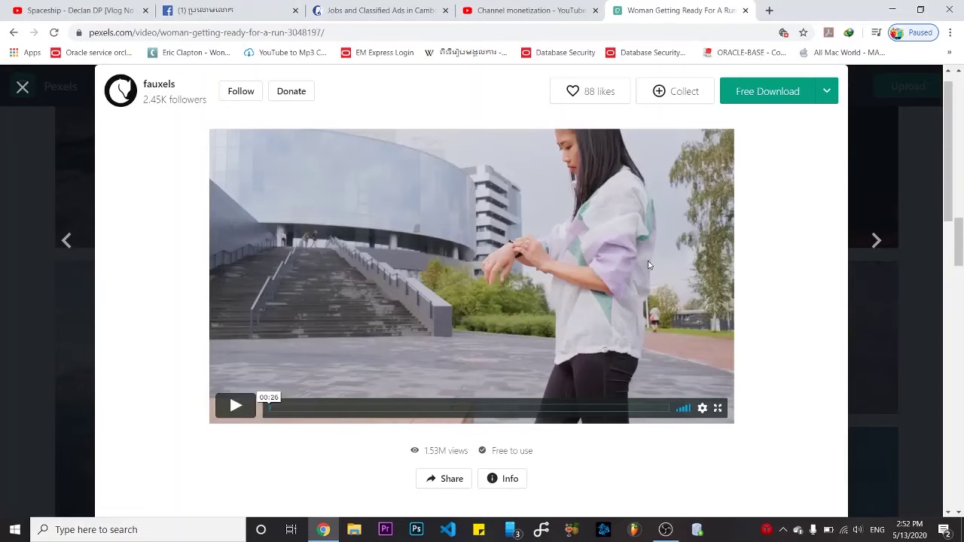
Close the stock video preview, switch to Premiere Pro and open the recent YouTuger project, leaving all missing media offline.
left_click(22, 87)
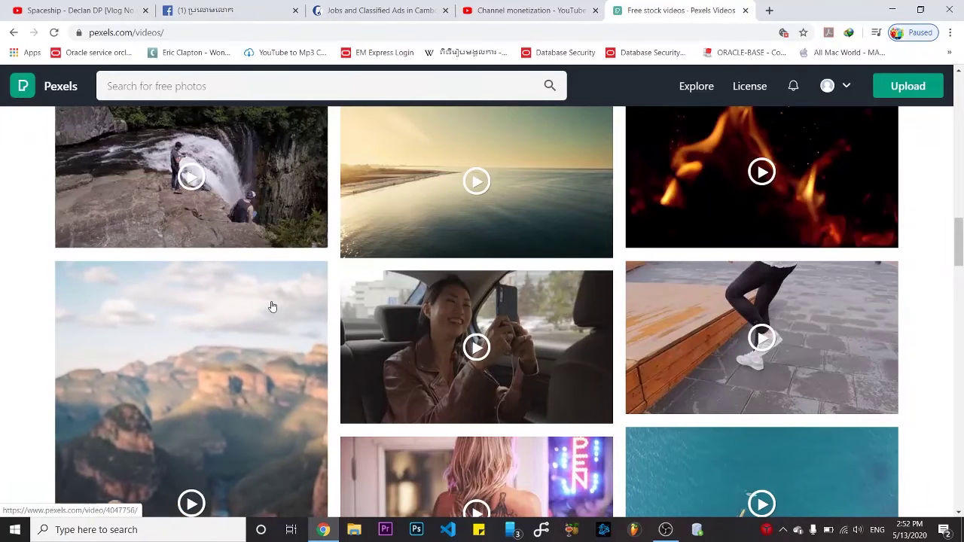
mouse_move(385, 306)
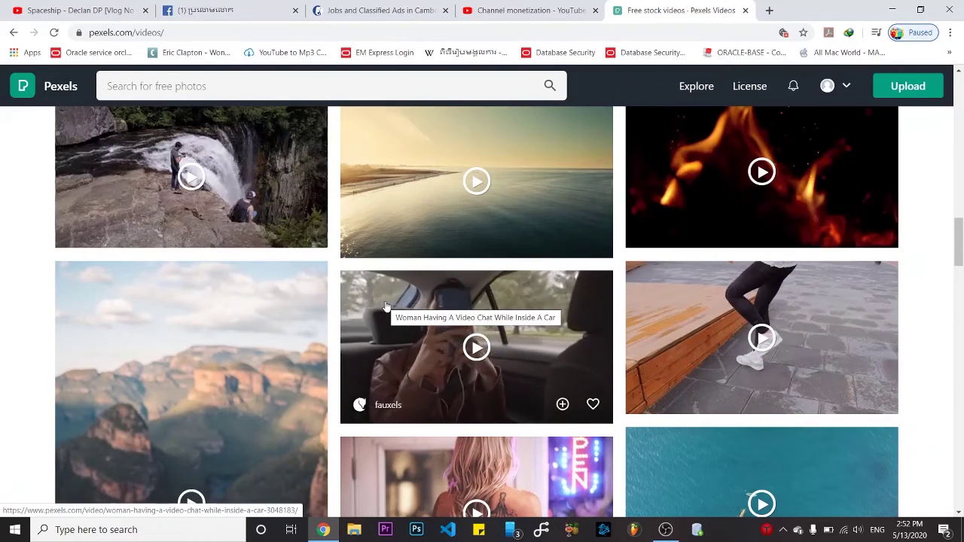
left_click(385, 530)
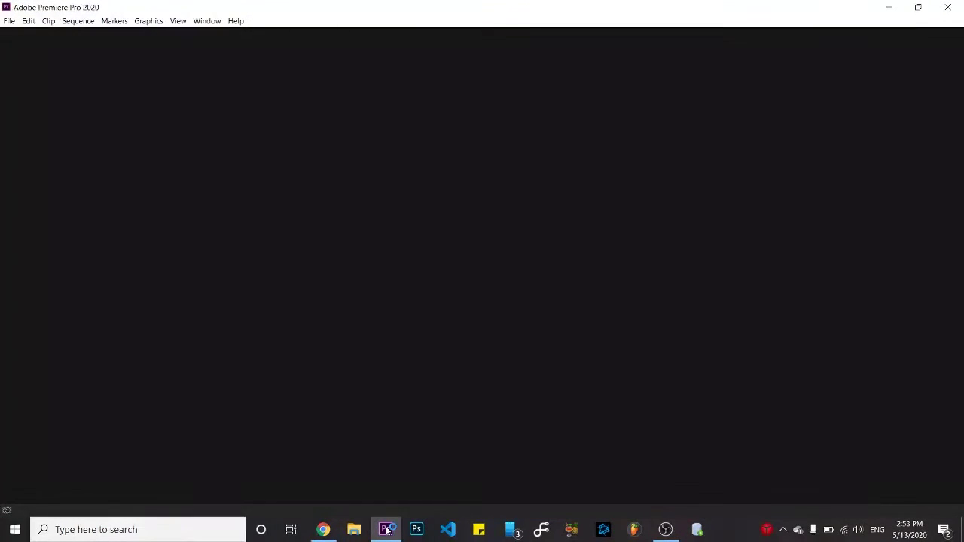
mouse_move(387, 530)
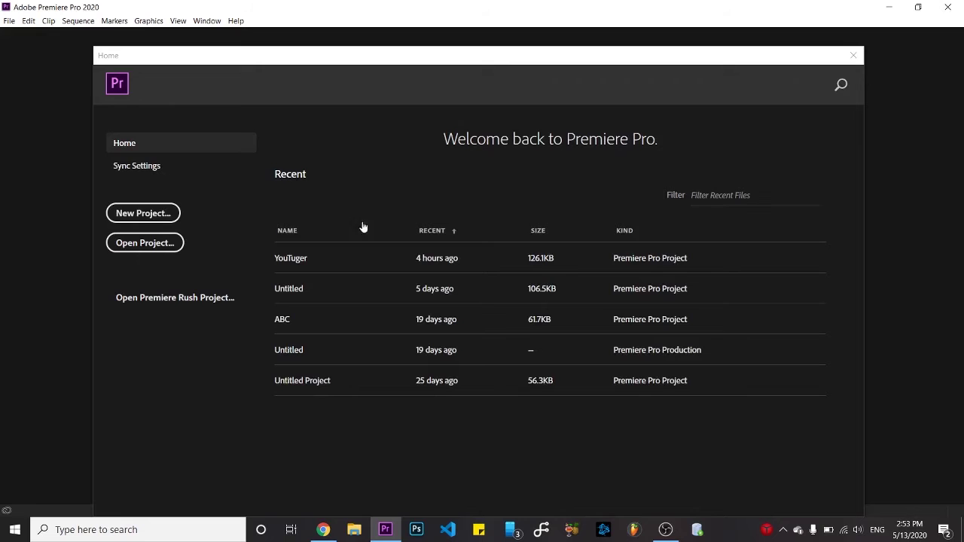
left_click(331, 260)
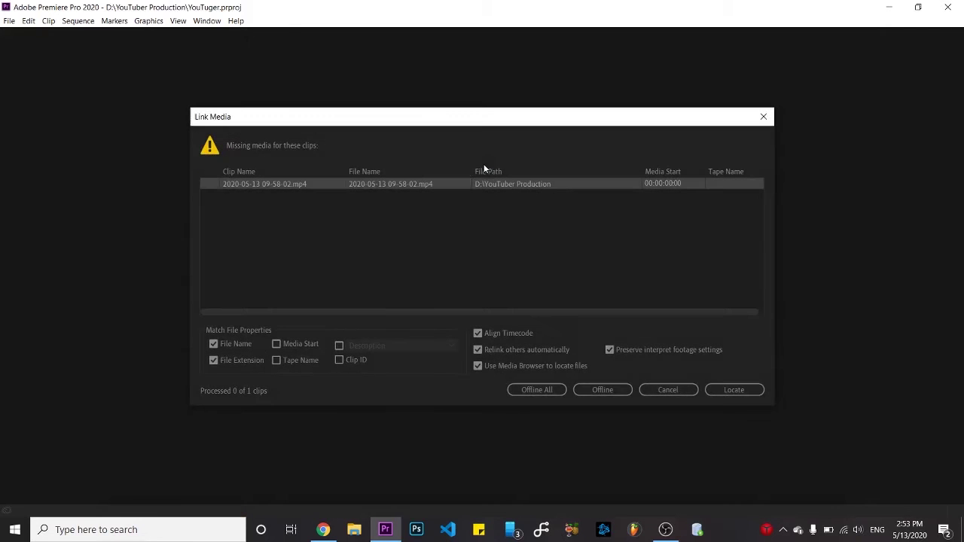
left_click(531, 390)
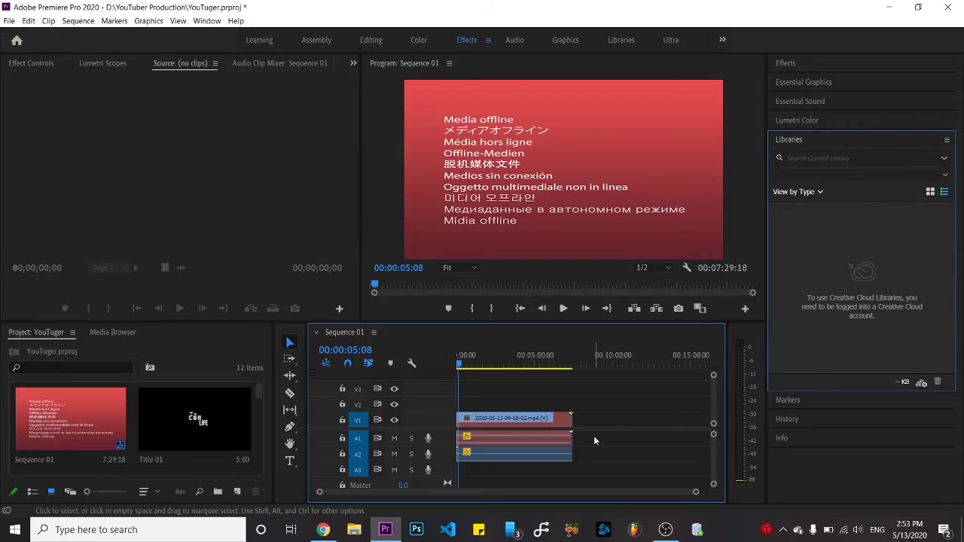
left_click_drag(593, 435, 476, 412)
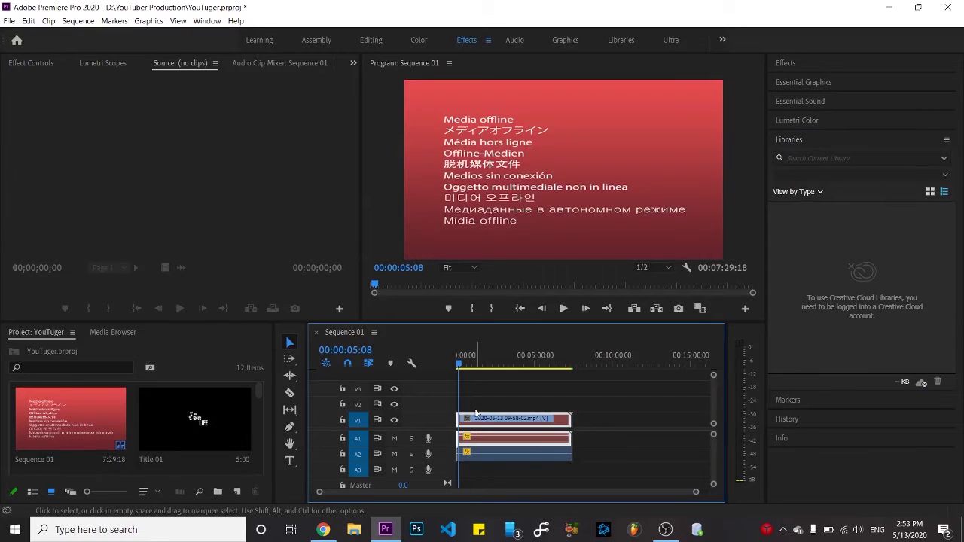
key("Delete")
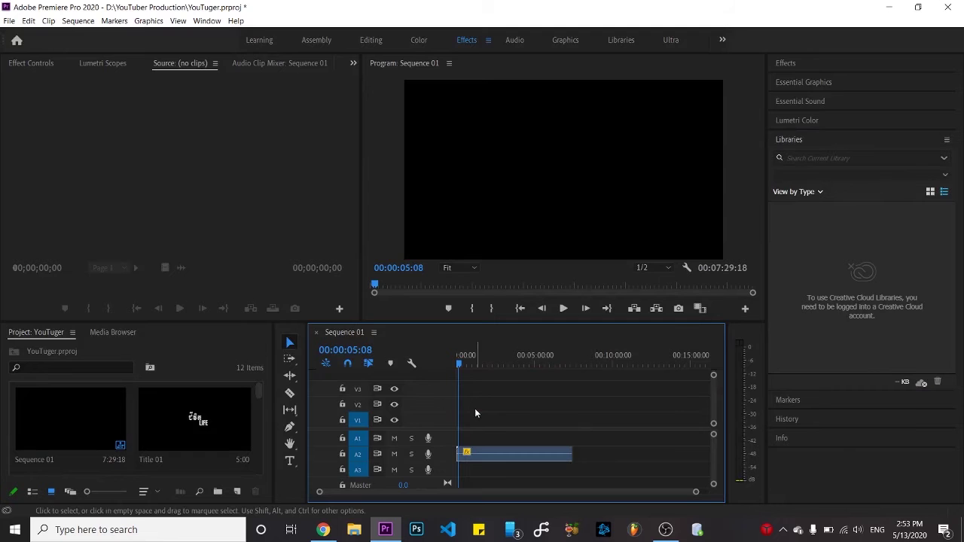
Import Pexels Videos 1572342.mp4 from the Video folder in Downloads.
key("ctrl+i")
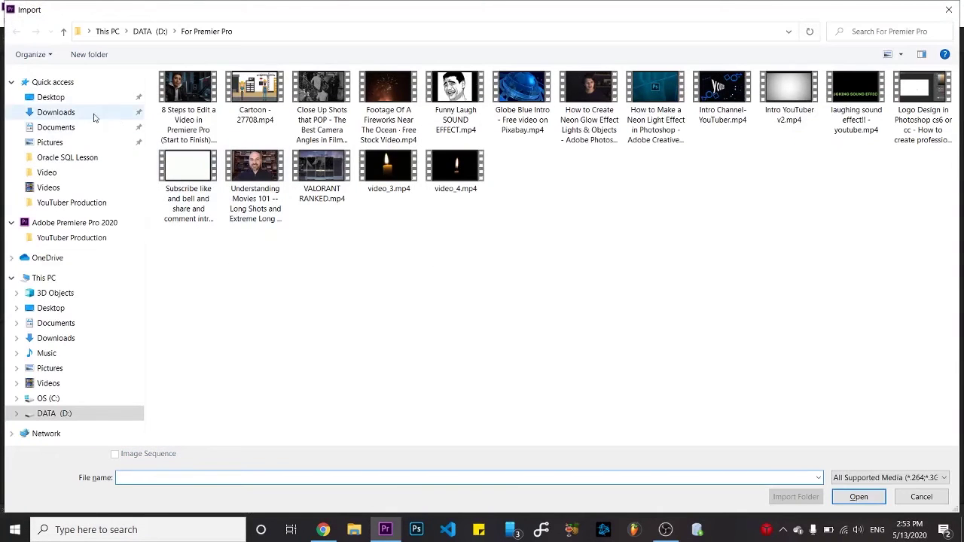
left_click(64, 113)
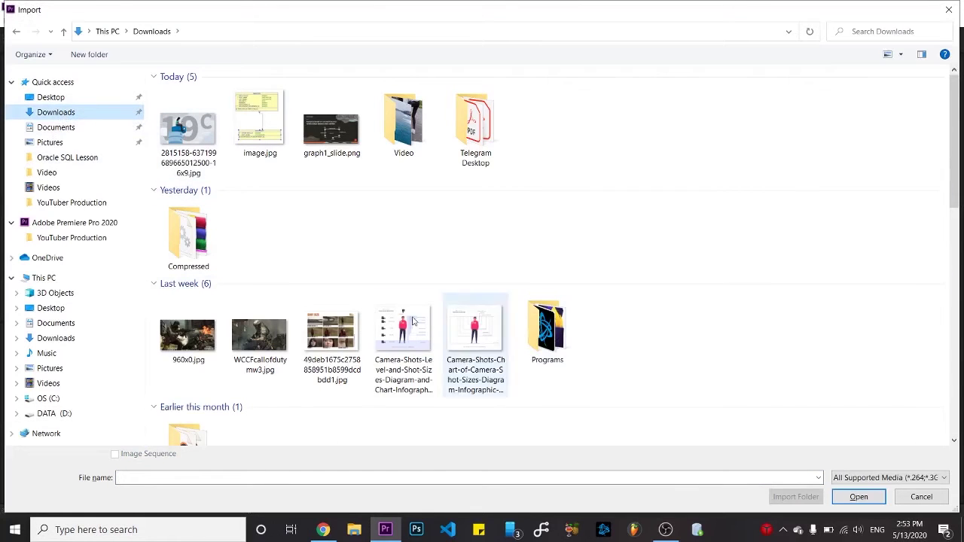
double_click(404, 125)
double_click(405, 133)
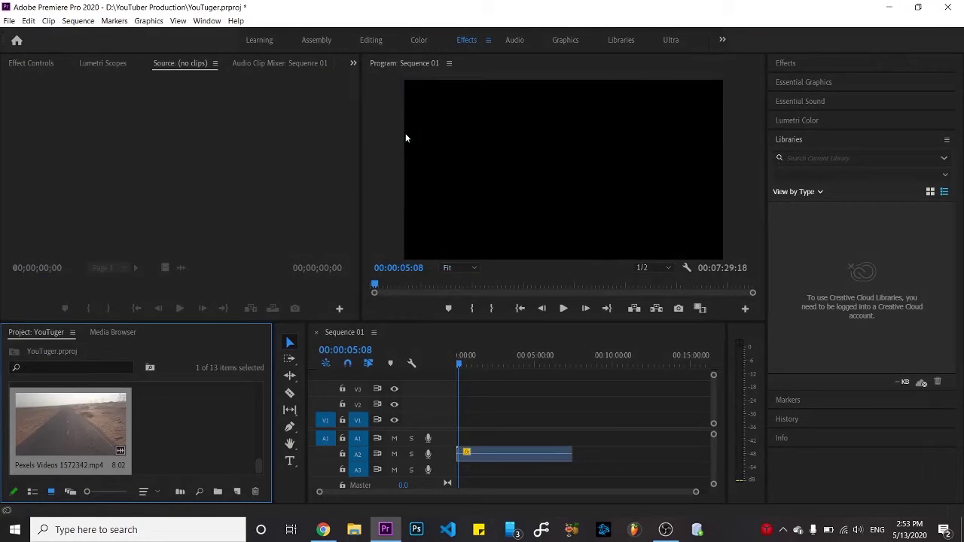
Import video_3.mp4 and video_4.mp4 together from the Video folder.
key("ctrl+i")
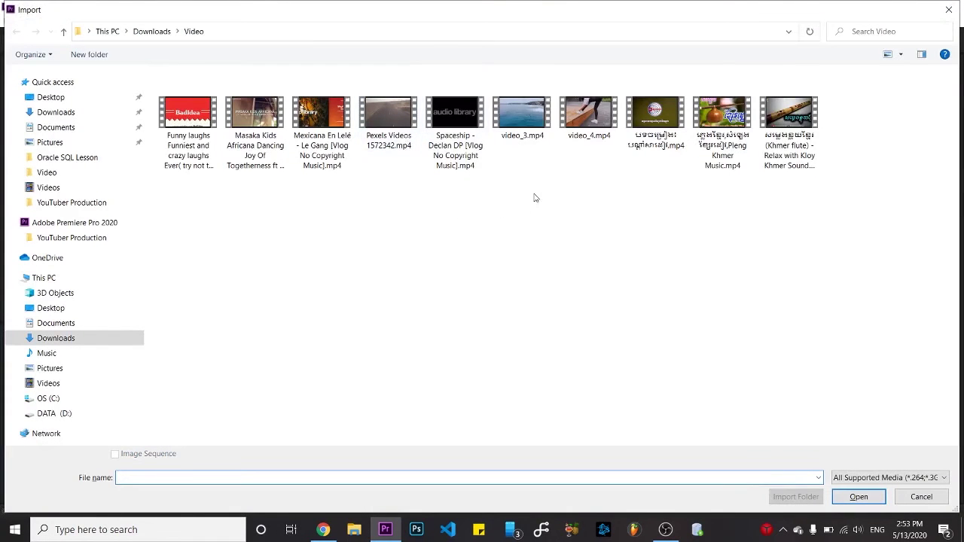
left_click_drag(528, 188, 588, 112)
left_click(588, 113)
left_click_drag(499, 167, 592, 136)
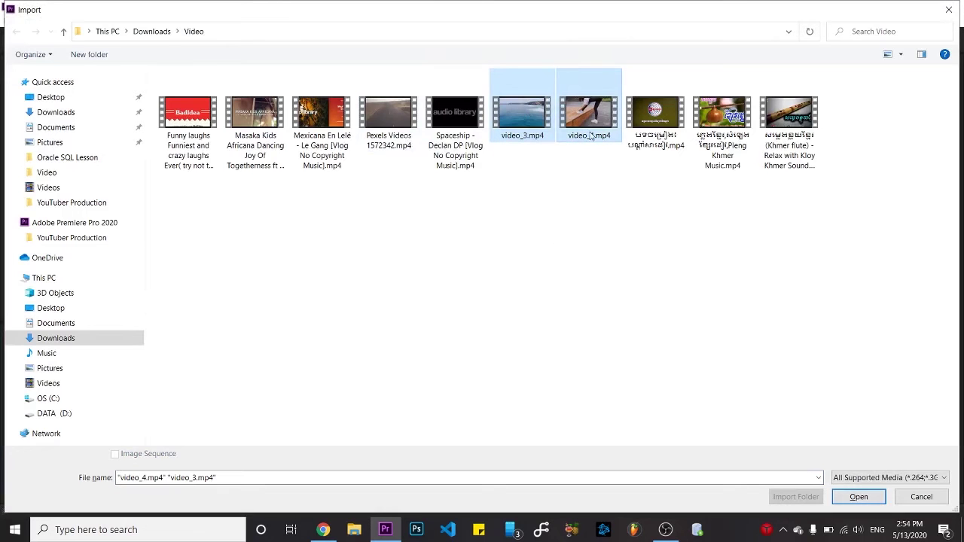
left_click(859, 497)
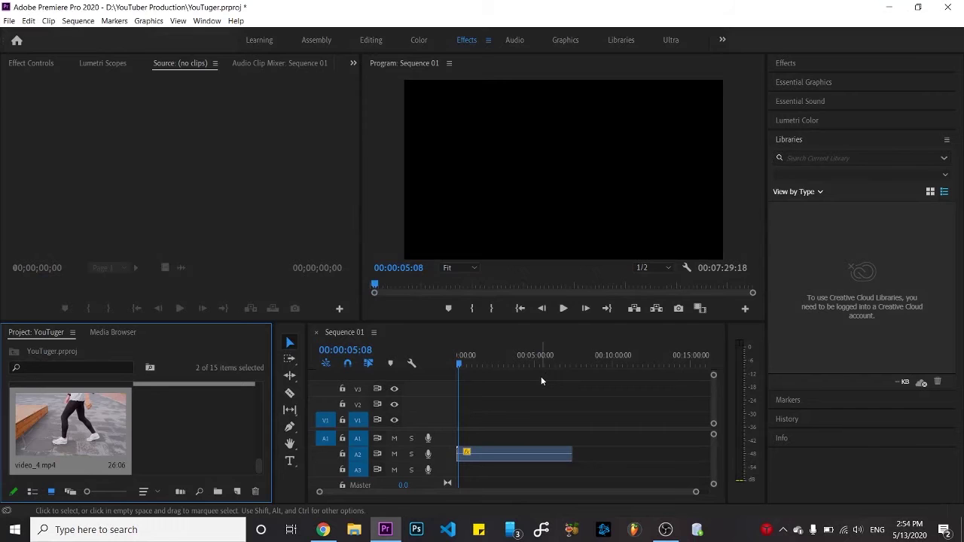
Import Spaceship - Declan DP [Vlog No Copyright Music].mp4 and play it in the source monitor.
key("ctrl+i")
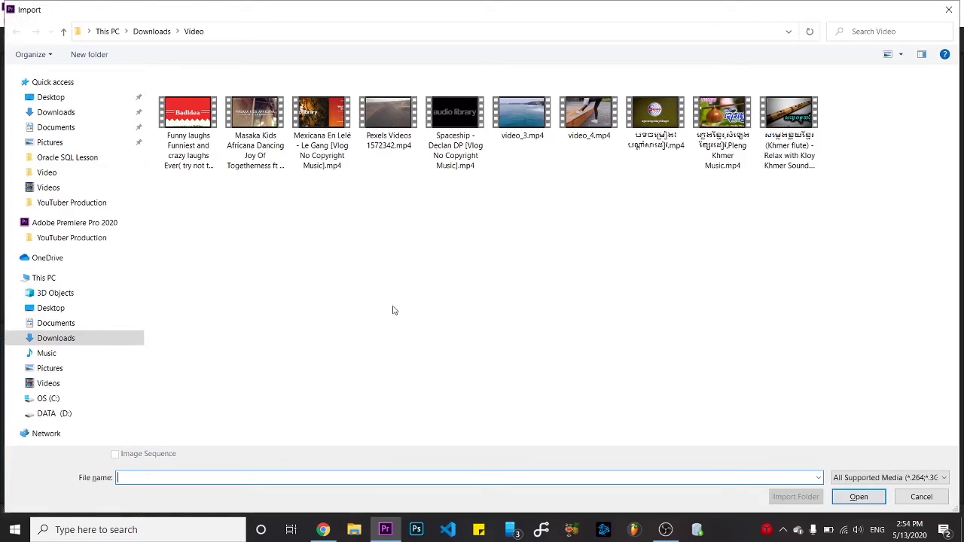
double_click(454, 121)
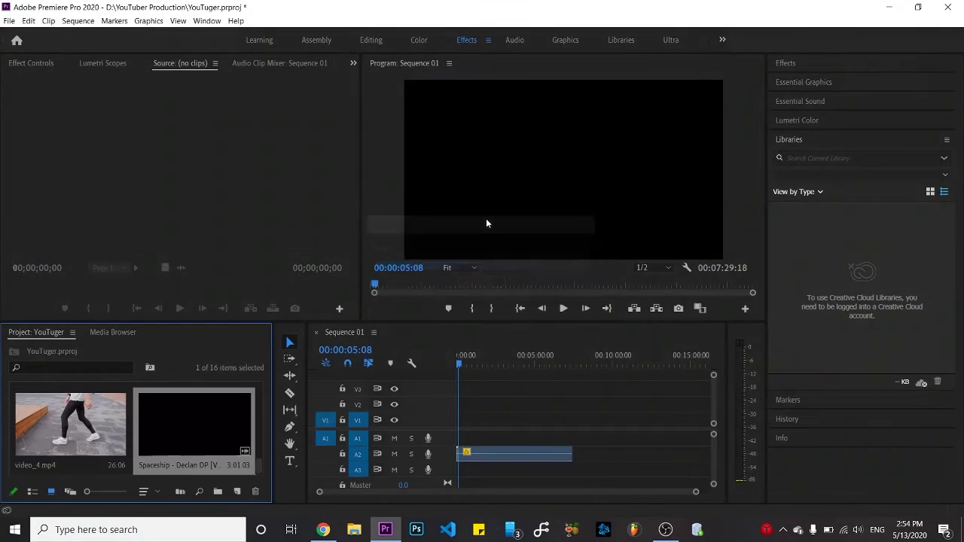
double_click(202, 420)
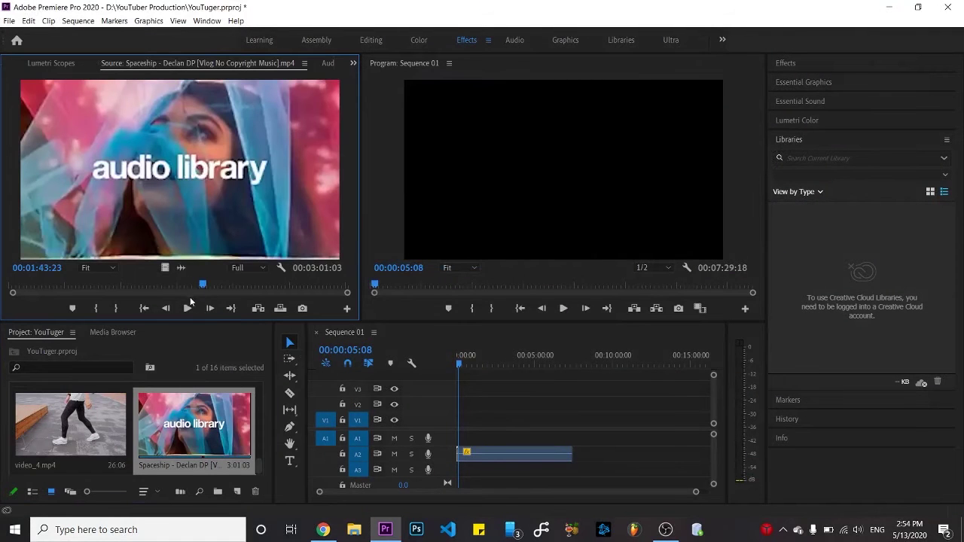
left_click(188, 308)
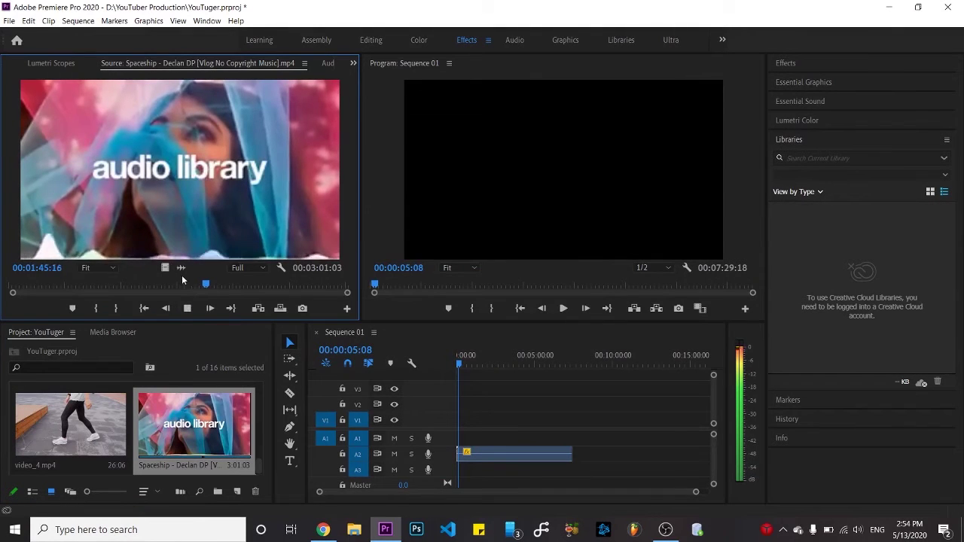
Place only the Spaceship clip's audio at the start of track A1 and delete the old audio clip from A2.
left_click_drag(181, 267, 466, 446)
left_click(497, 454)
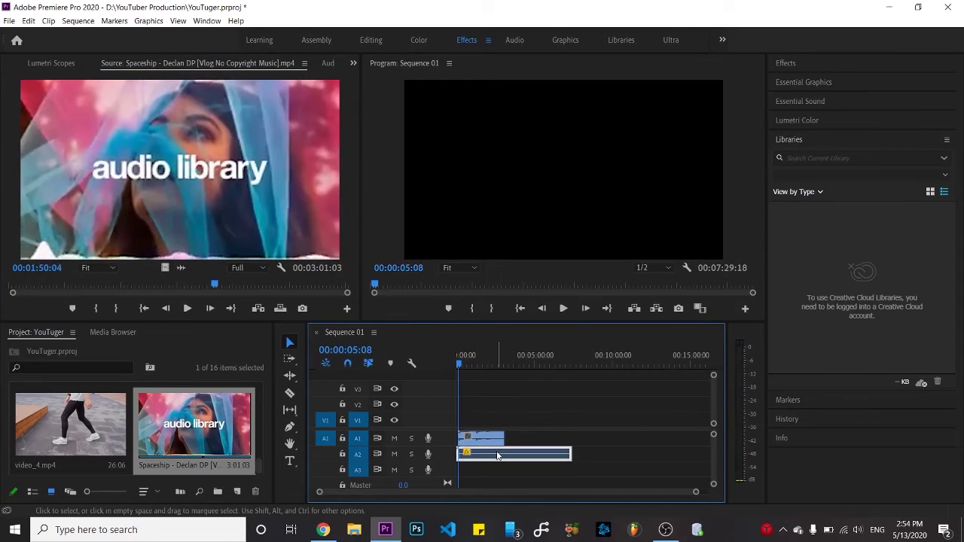
key("Delete")
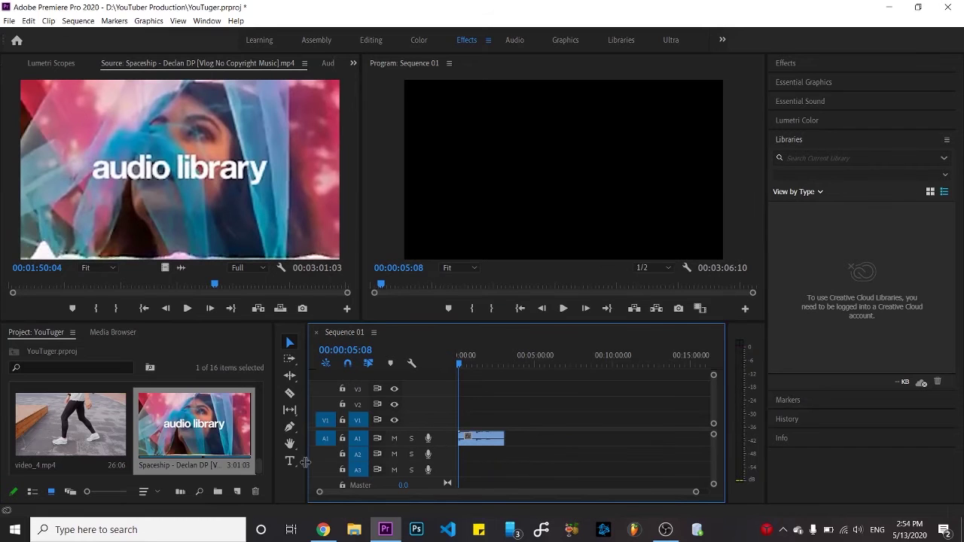
Preview Pexels Videos 1572342.mp4 in the source monitor and place it on track V2 with its audio on A2.
scroll(259, 465, "down", 5)
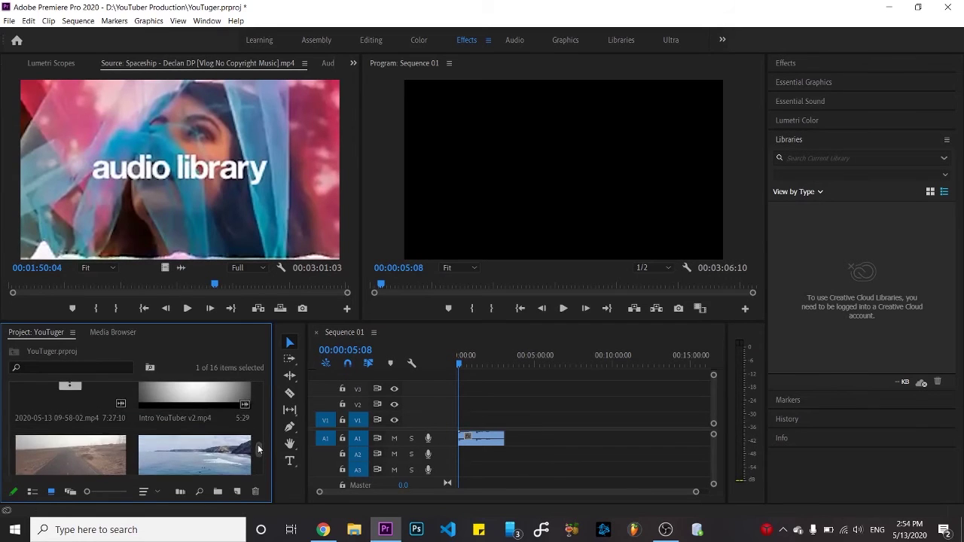
scroll(256, 437, "down", 4)
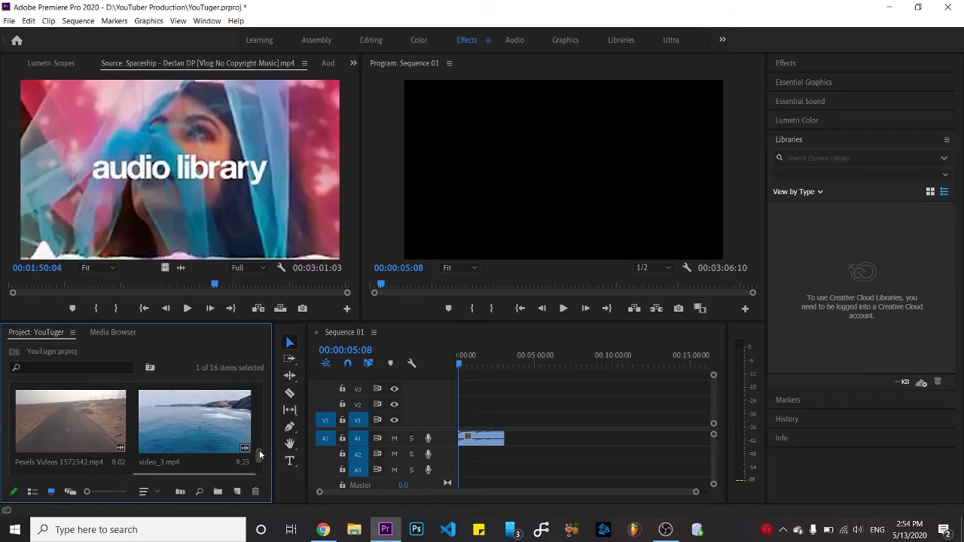
mouse_move(89, 417)
left_mouse_down()
mouse_move(226, 414)
mouse_move(373, 395)
mouse_move(367, 407)
mouse_move(96, 404)
left_mouse_up()
double_click(97, 404)
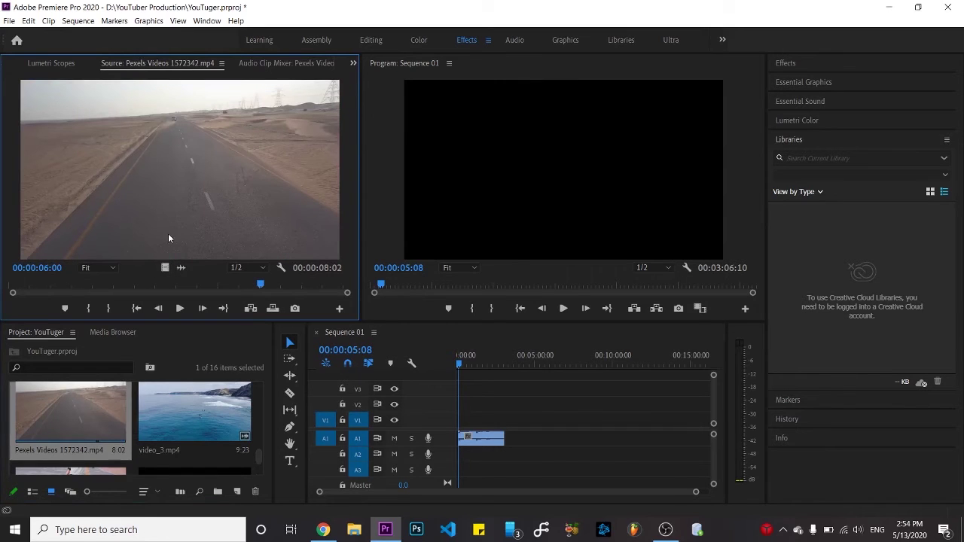
mouse_move(350, 307)
left_mouse_down()
mouse_move(495, 399)
mouse_move(467, 420)
mouse_move(473, 414)
left_mouse_up()
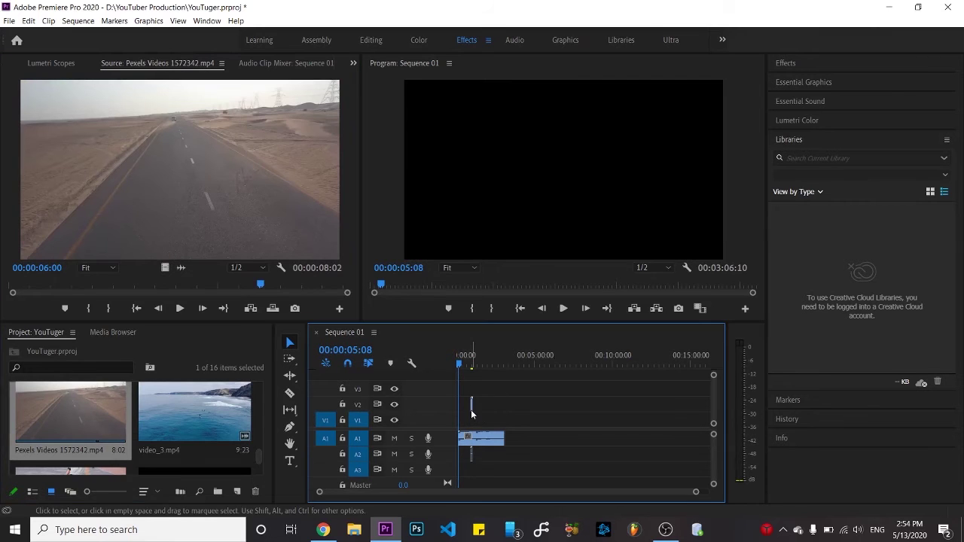
Add video_3.mp4 and video_4.mp4 one after the other behind the road clip on track V2.
double_click(191, 415)
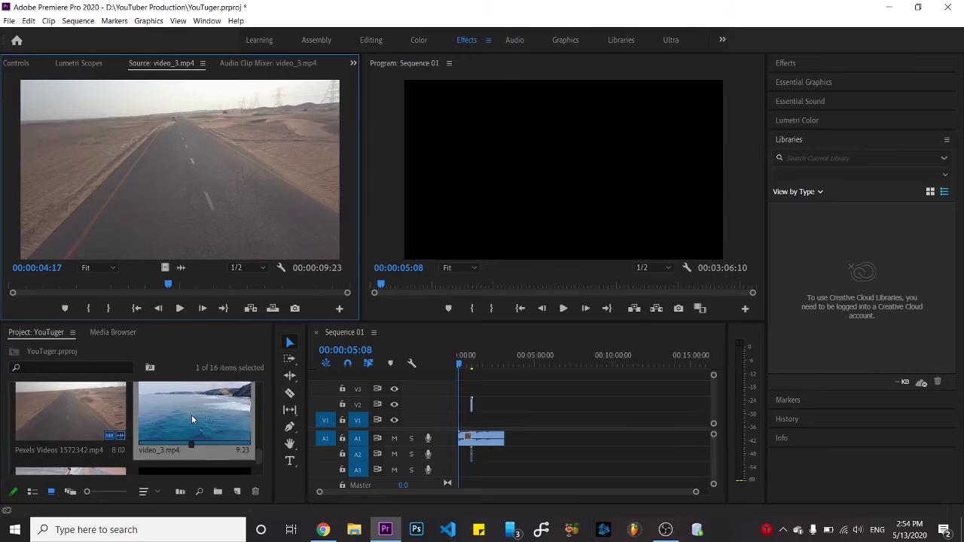
mouse_move(192, 415)
left_mouse_down()
mouse_move(462, 391)
mouse_move(488, 405)
mouse_move(474, 402)
left_mouse_up()
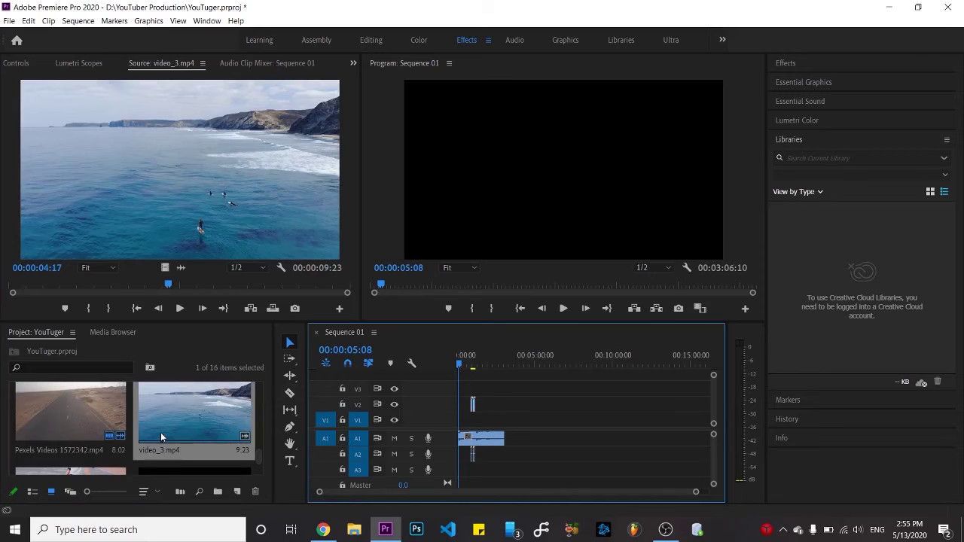
left_click_drag(257, 449, 259, 461)
double_click(119, 428)
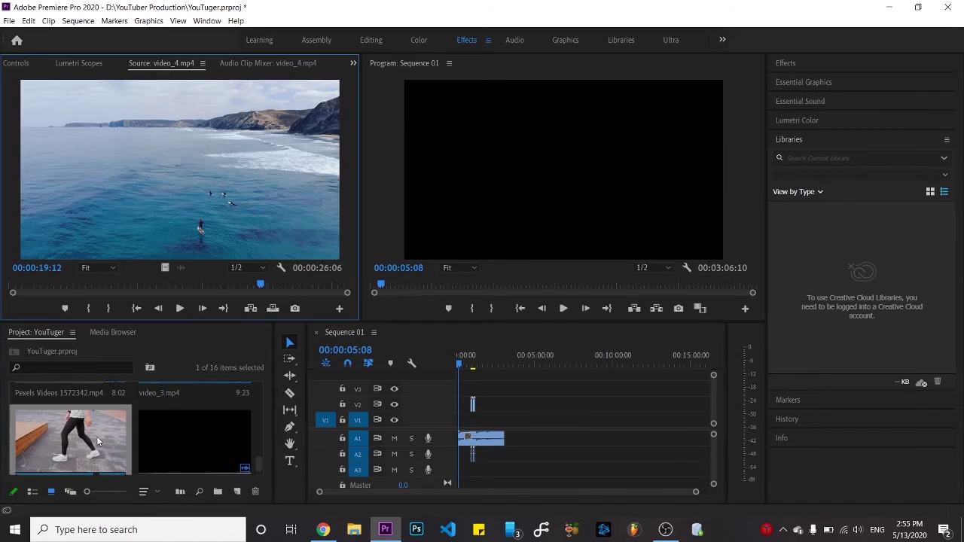
left_click_drag(118, 427, 482, 409)
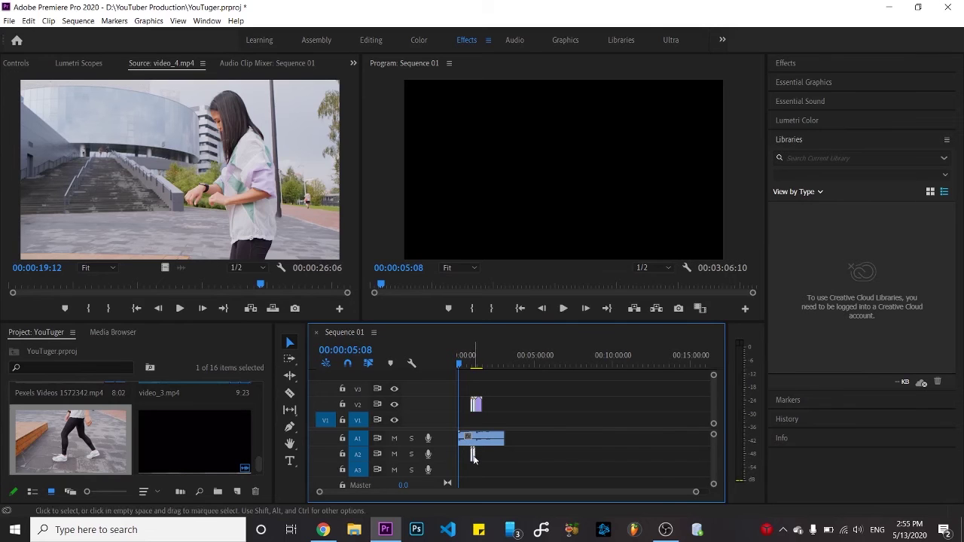
Unlink the video clips from their audio and delete the audio parts from track A2.
right_click(474, 458)
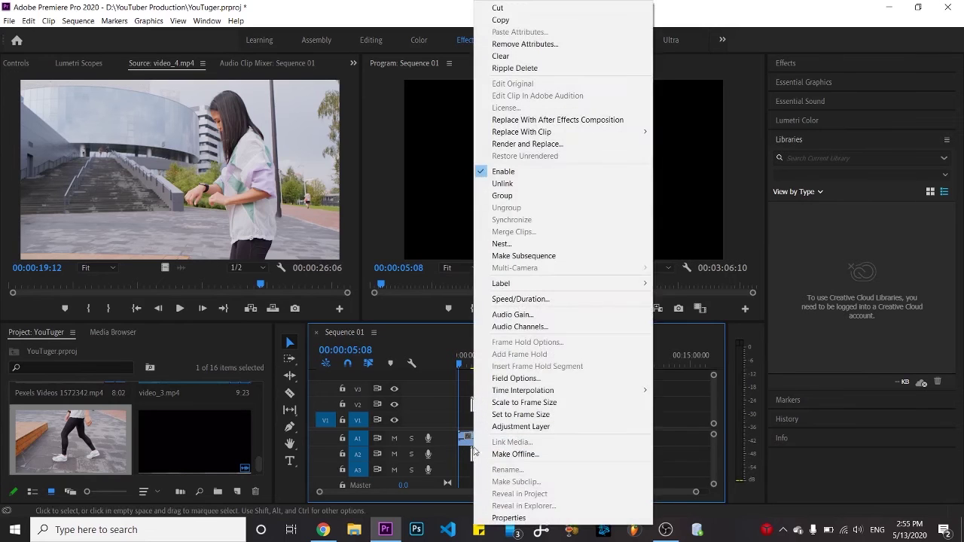
left_click(514, 184)
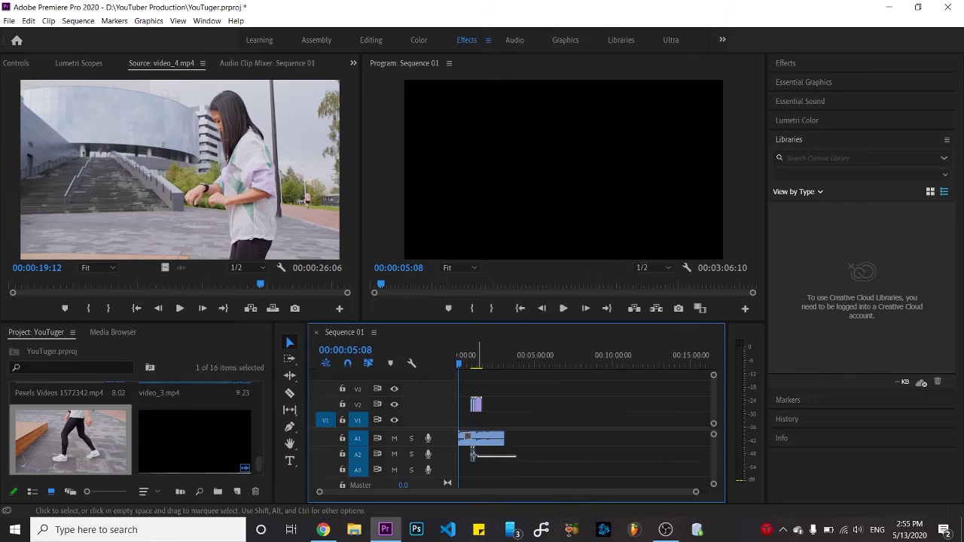
left_click_drag(473, 455, 459, 453)
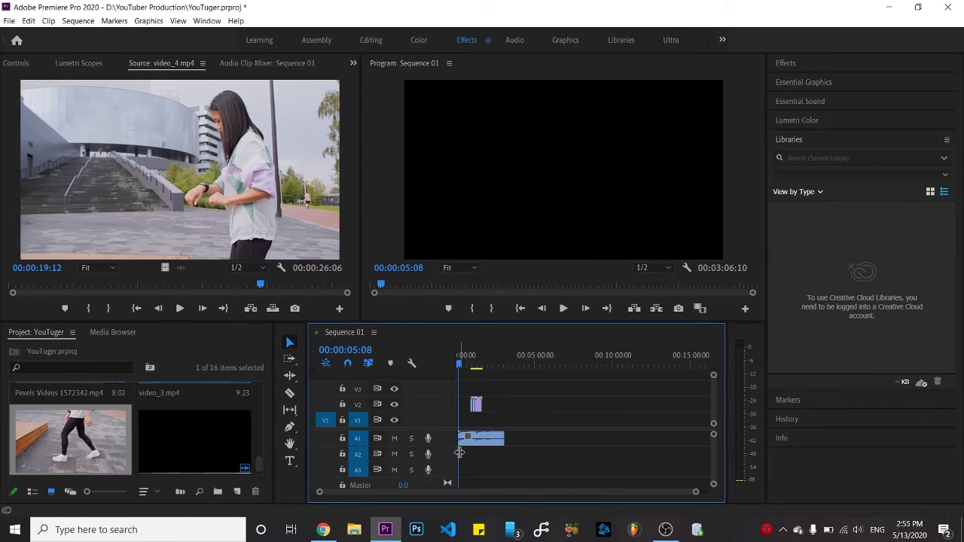
Cut the three video clips from V2, paste them on V1 at 00:00:04:20 and return the playhead to 00:00:00:00.
left_click_drag(504, 407, 467, 405)
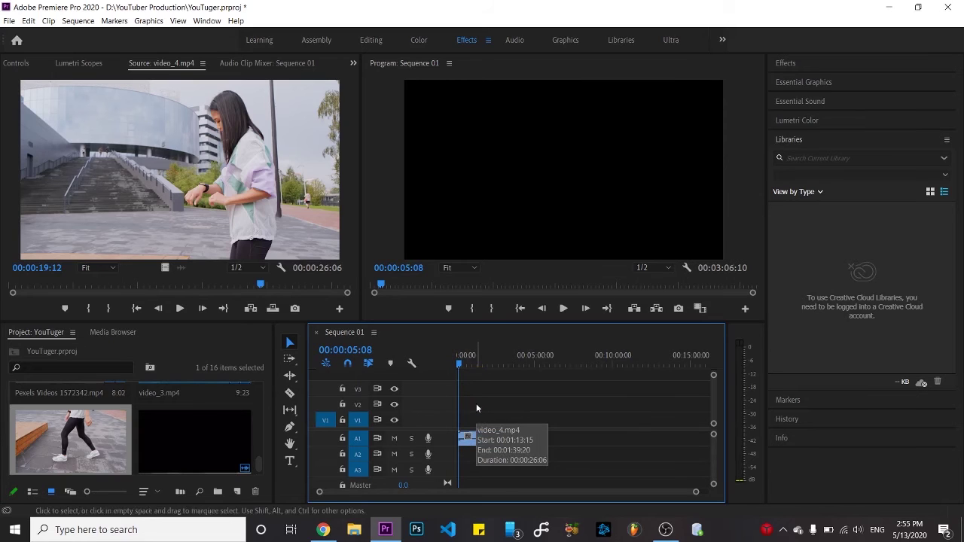
left_click_drag(461, 369, 458, 369)
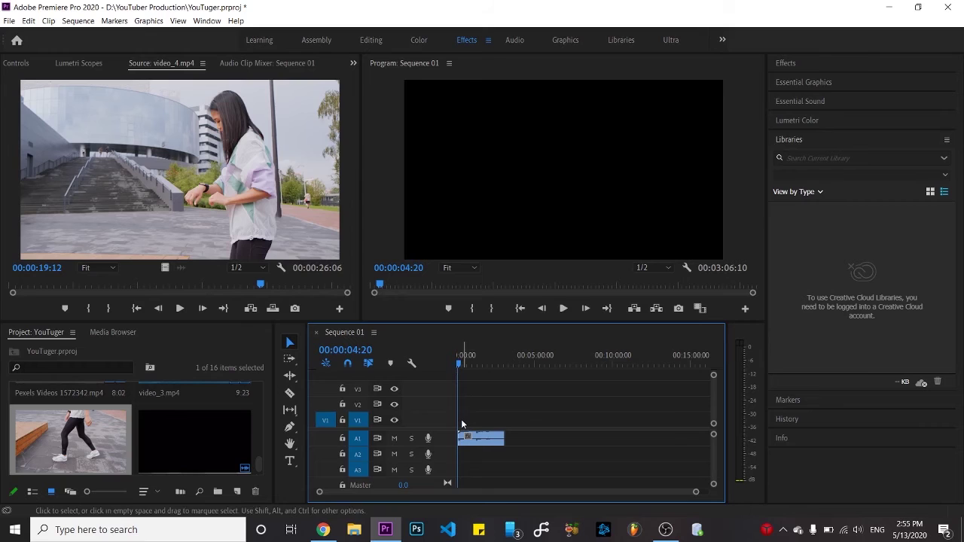
key("ctrl+v")
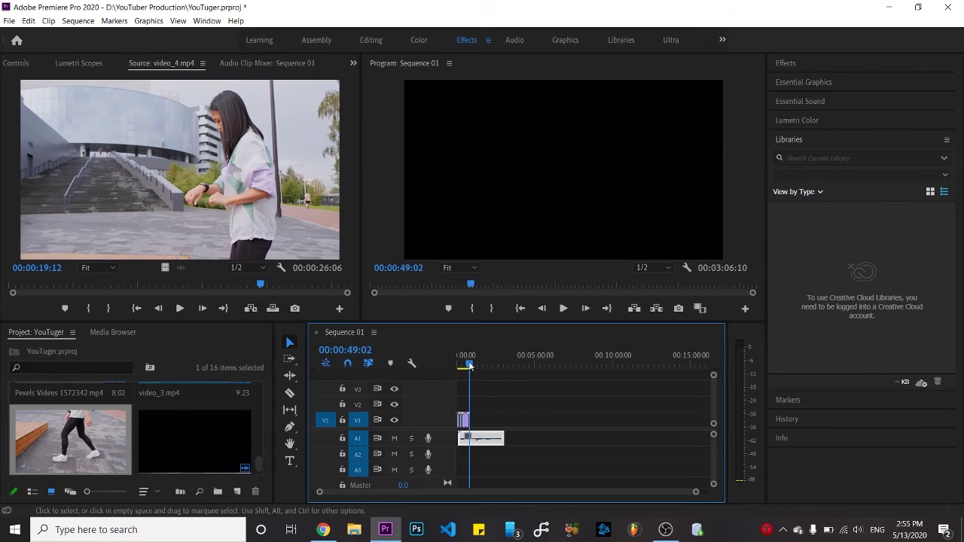
left_click_drag(465, 365, 454, 366)
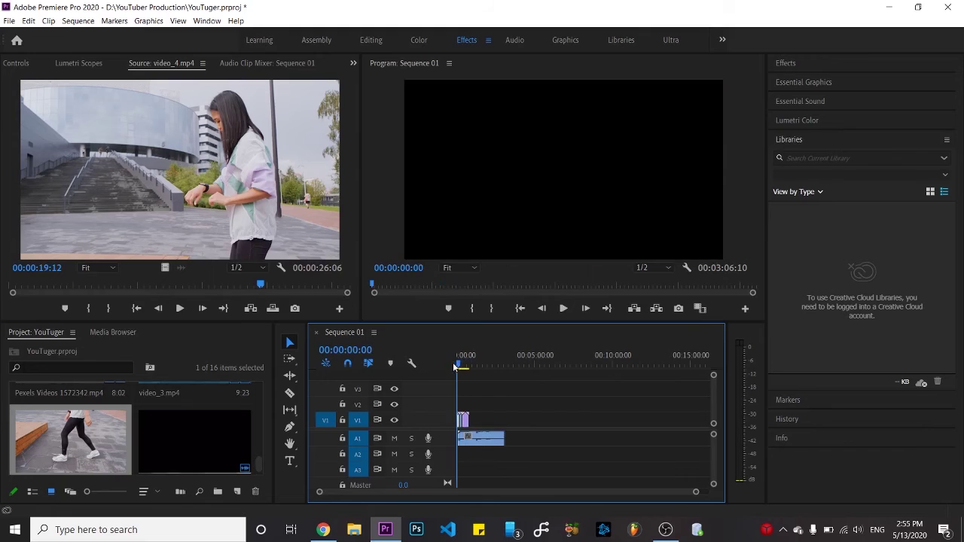
Play back the sequence and shift the music clip on A1 slightly earlier to line up with the first video clip.
left_click(563, 308)
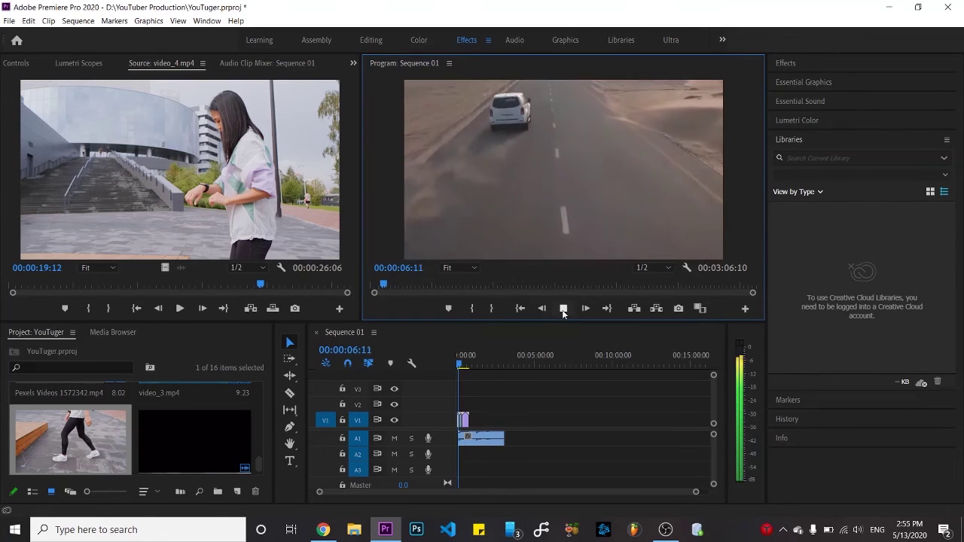
left_click(563, 309)
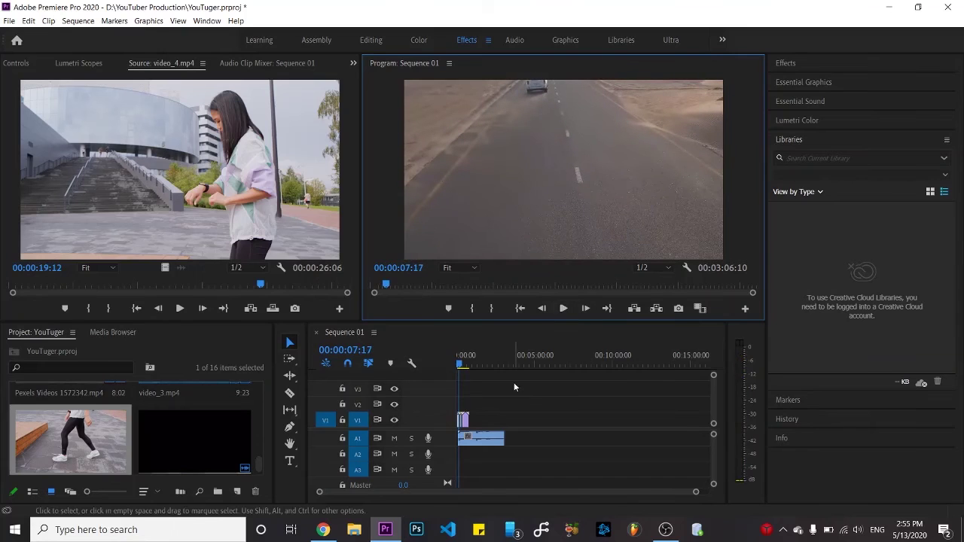
left_click_drag(487, 440, 479, 440)
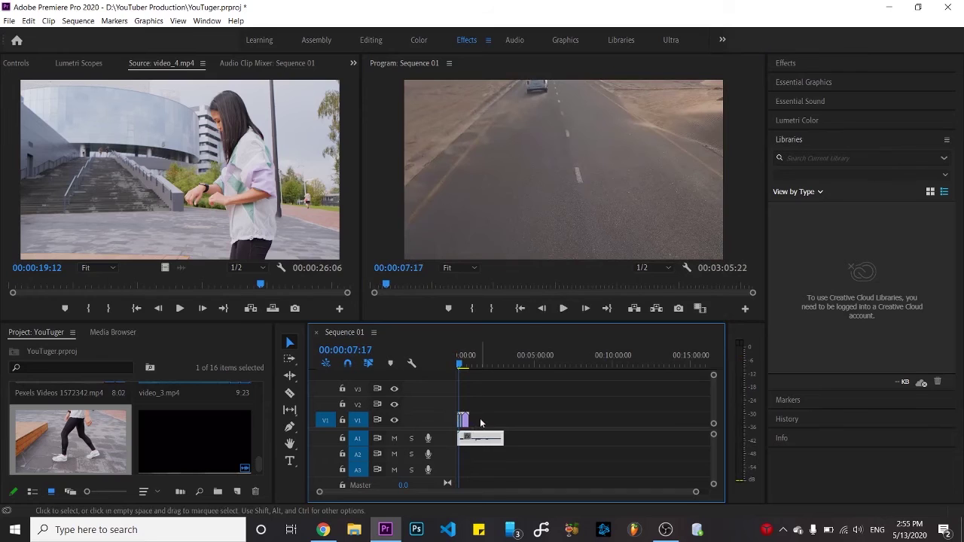
Cut the three video clips from V1 and paste them back on V1 at 00:00:00:00.
left_click(462, 419)
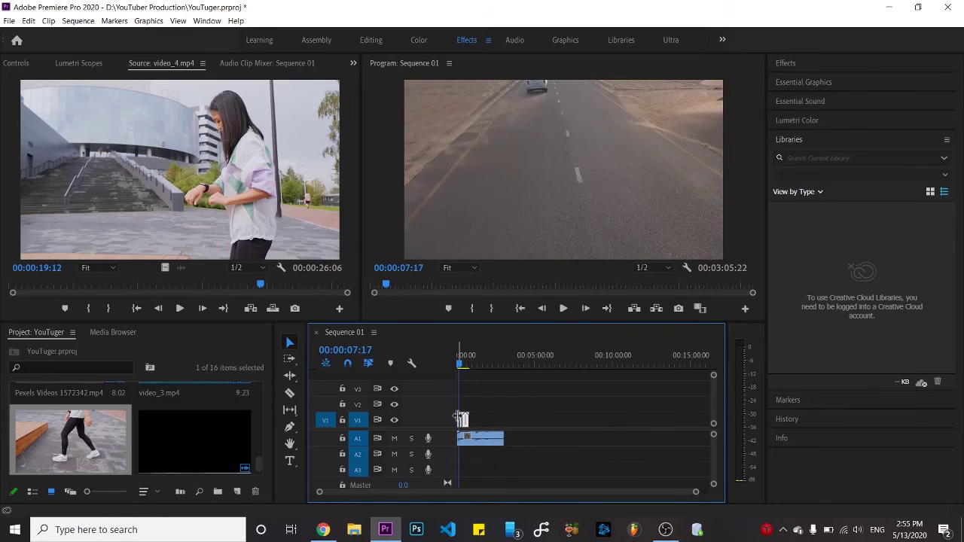
key("Delete")
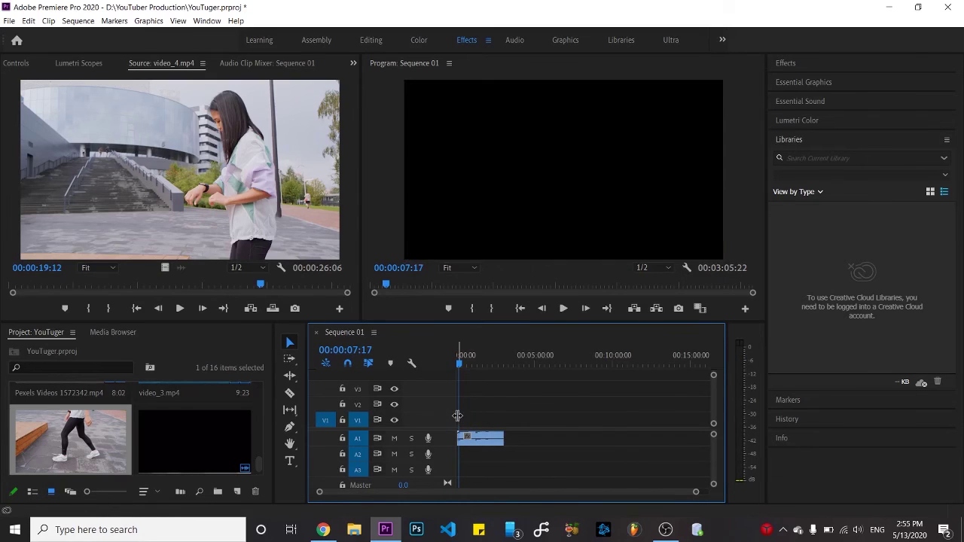
left_click_drag(460, 365, 456, 366)
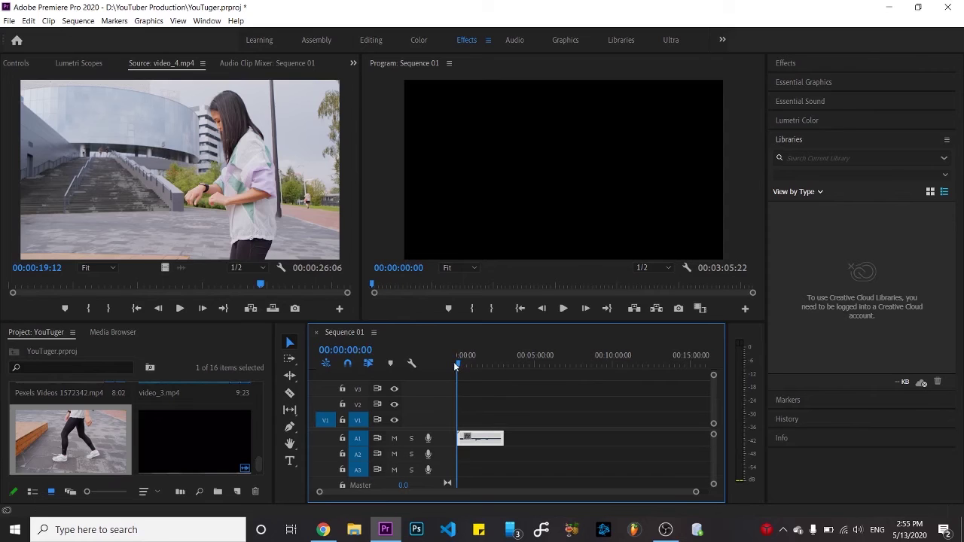
key("ctrl+z")
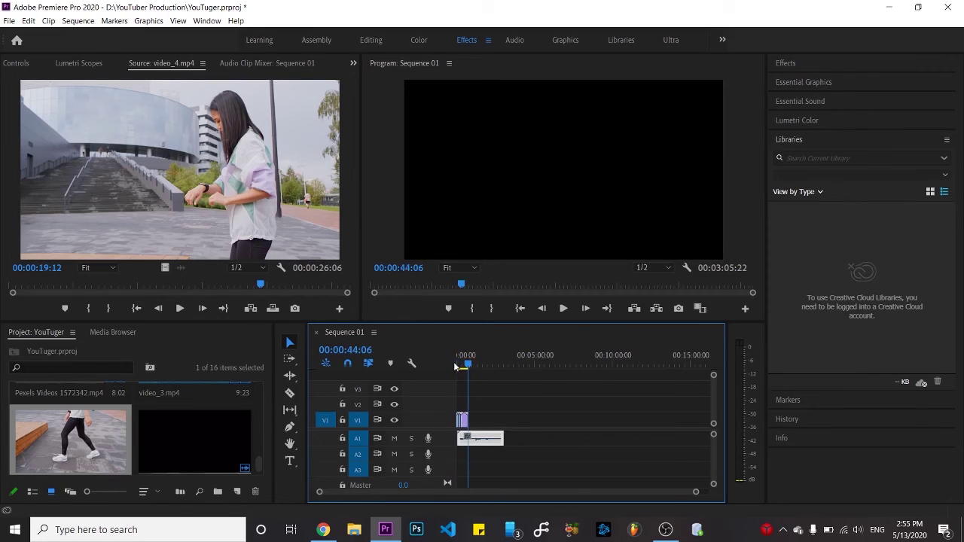
Split the music on A1 at 00:00:44:06, where the video clips end, and delete the part after the cut.
key("Down")
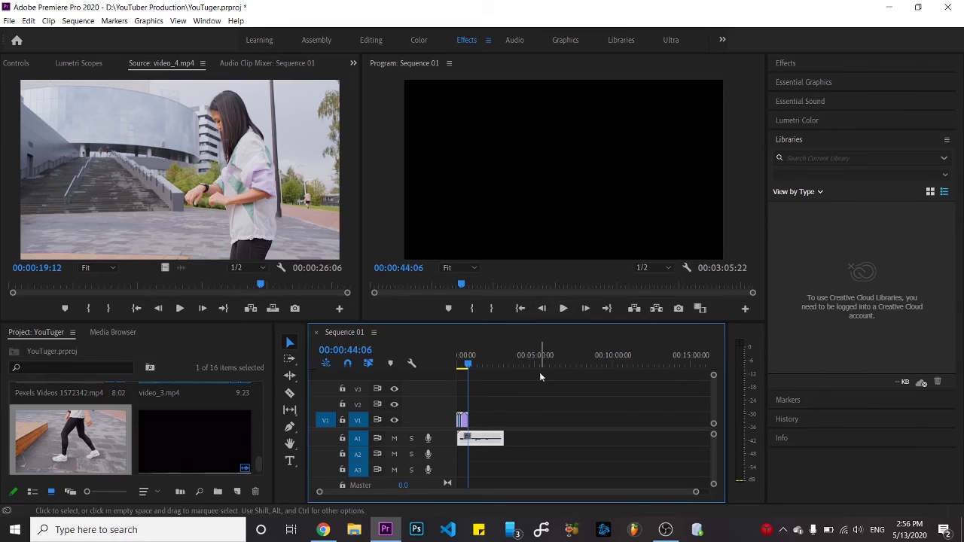
key("c")
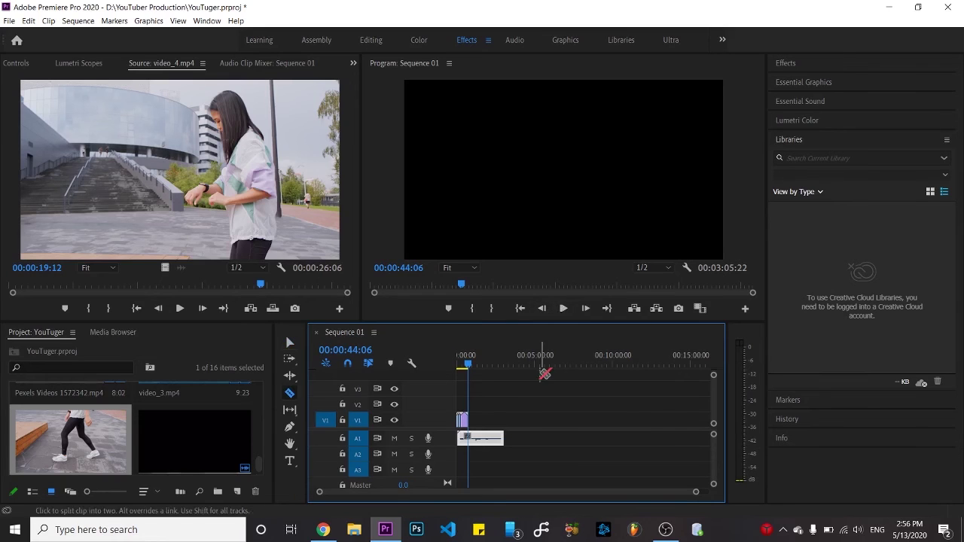
left_click(468, 437)
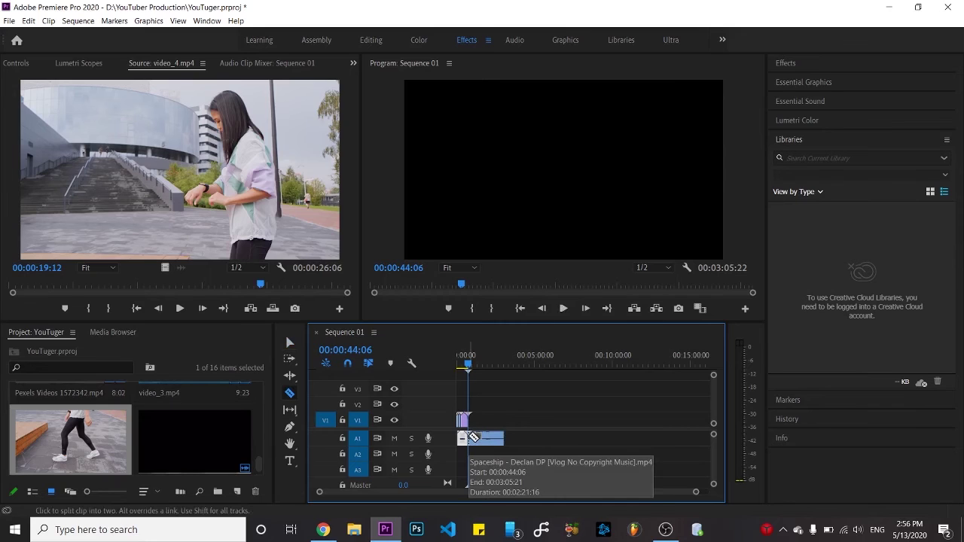
key("v")
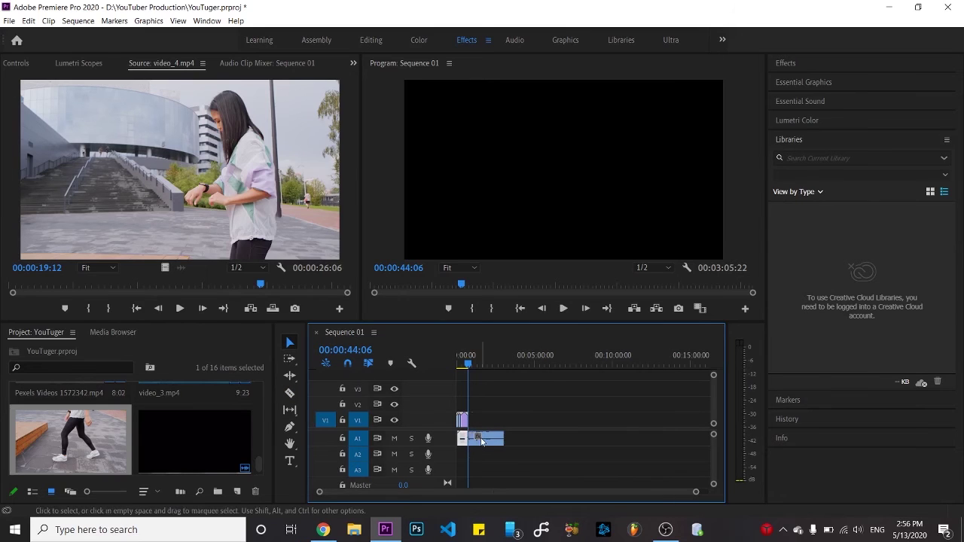
left_click(481, 439)
key("Delete")
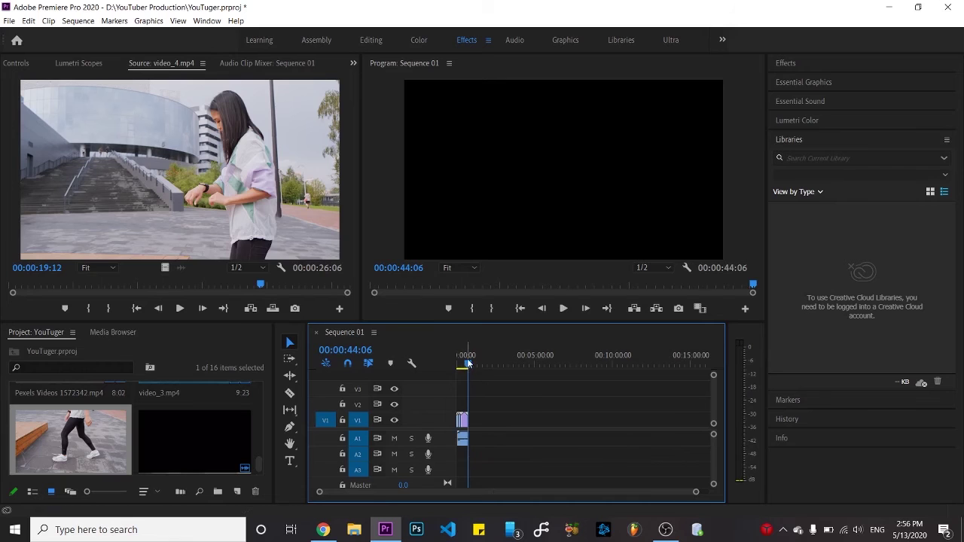
Play back the sequence from the start and shift the trimmed music clip on A1 slightly earlier.
left_click_drag(468, 365, 442, 360)
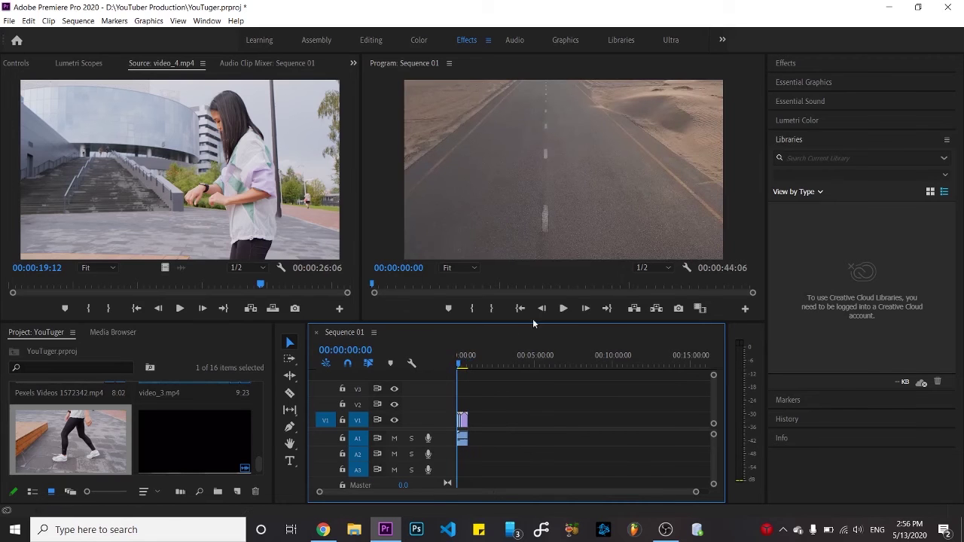
left_click(563, 309)
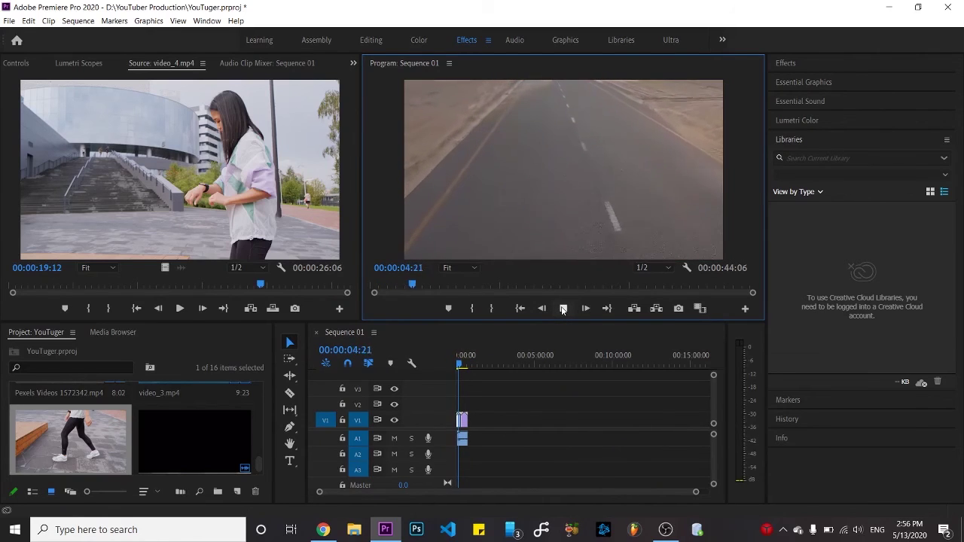
left_click(563, 309)
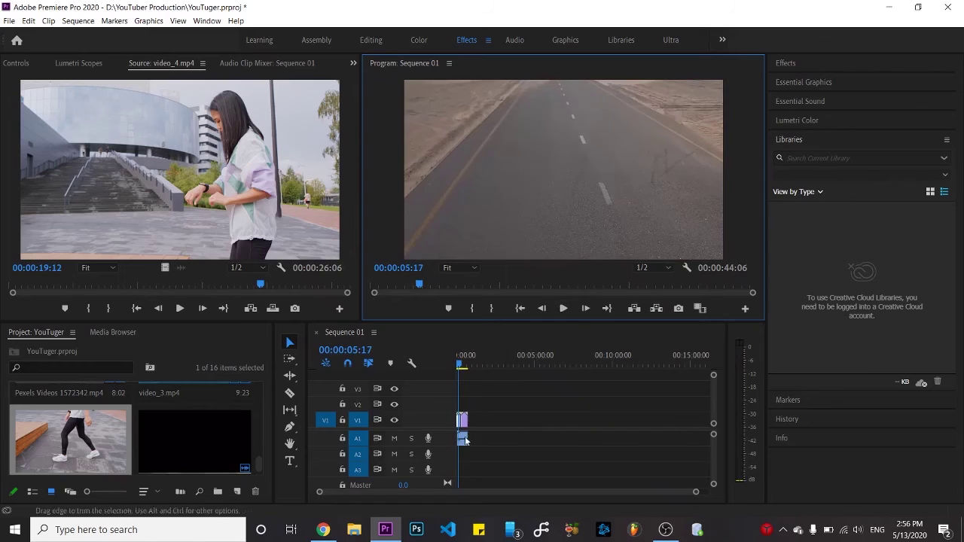
left_click_drag(463, 438, 461, 441)
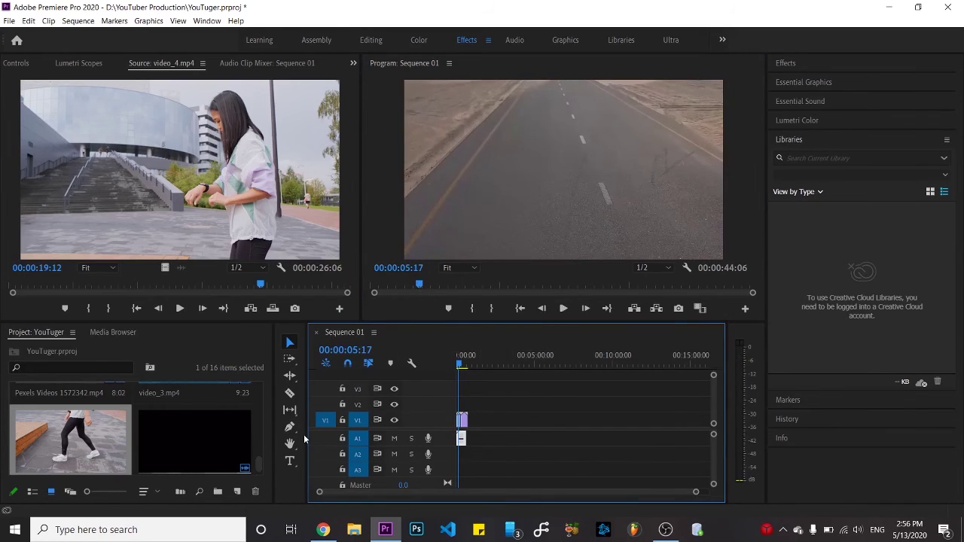
Replace the trimmed music on A1 with the full audio of Spaceship - Declan DP [Vlog No Copyright Music].mp4, starting at 00:01:29:12.
double_click(216, 450)
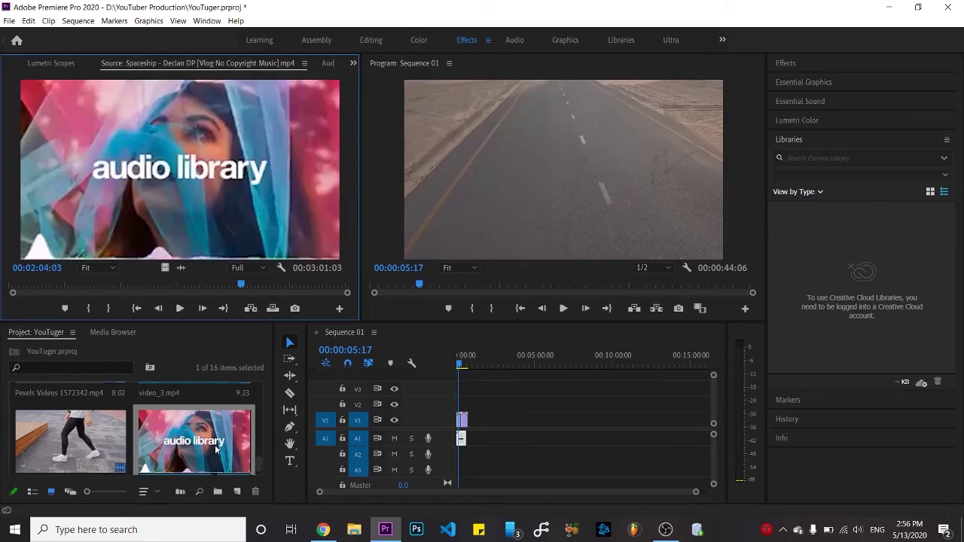
left_click(180, 267)
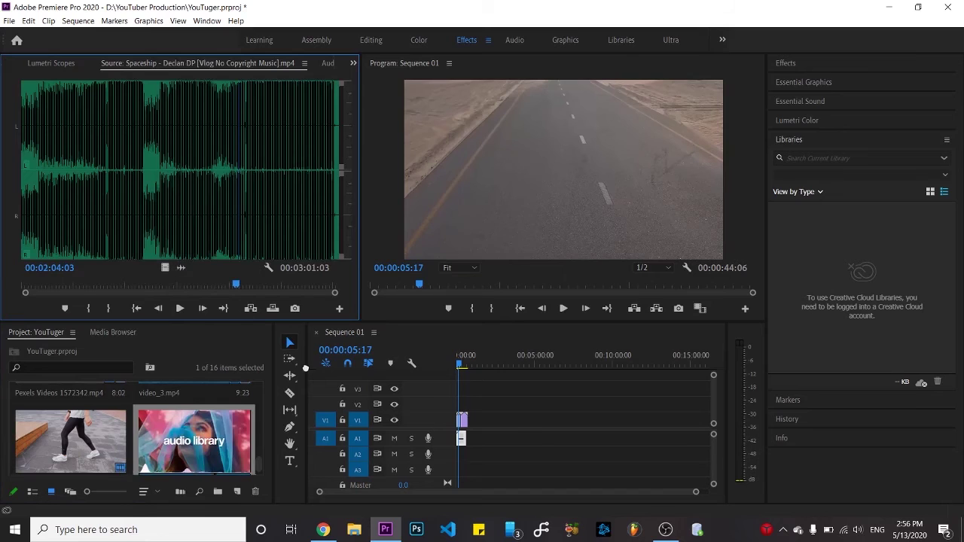
left_click_drag(305, 368, 461, 439)
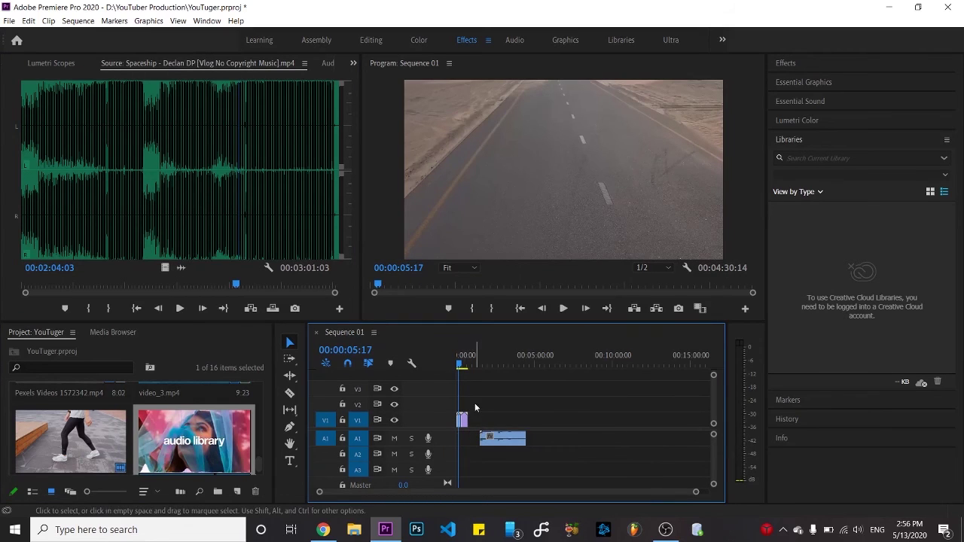
Split the music at 00:01:56:02, delete its opening part and move the remainder to the start of A1, saving the project.
key("c")
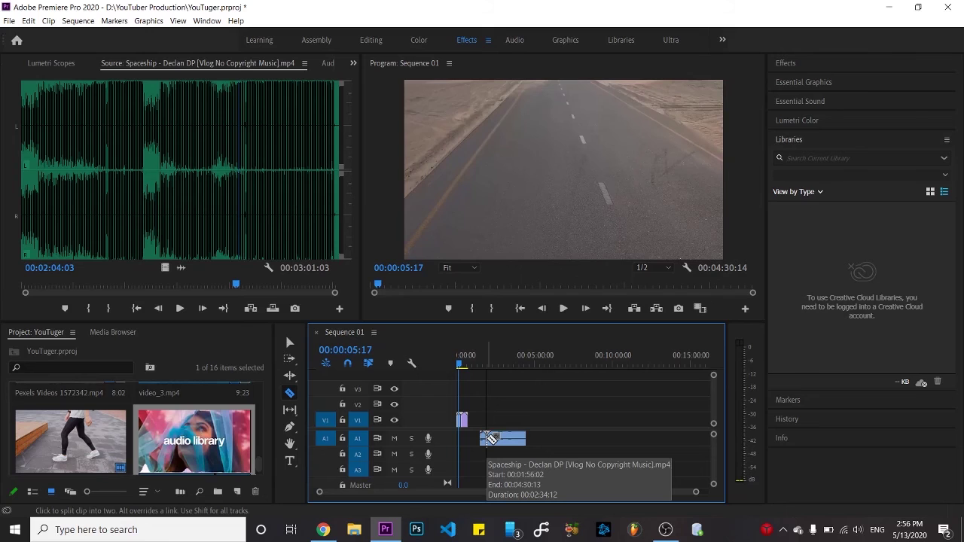
key("ctrl+s")
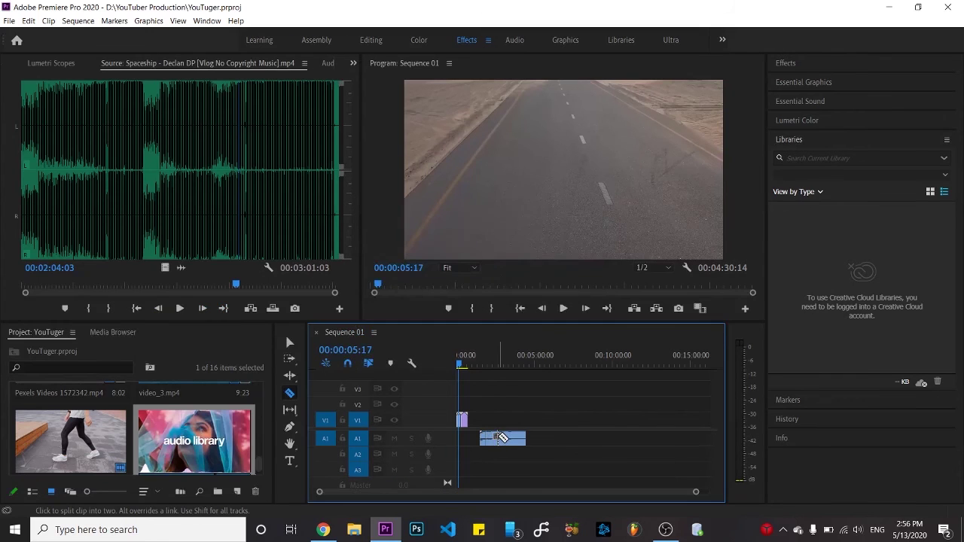
key("v")
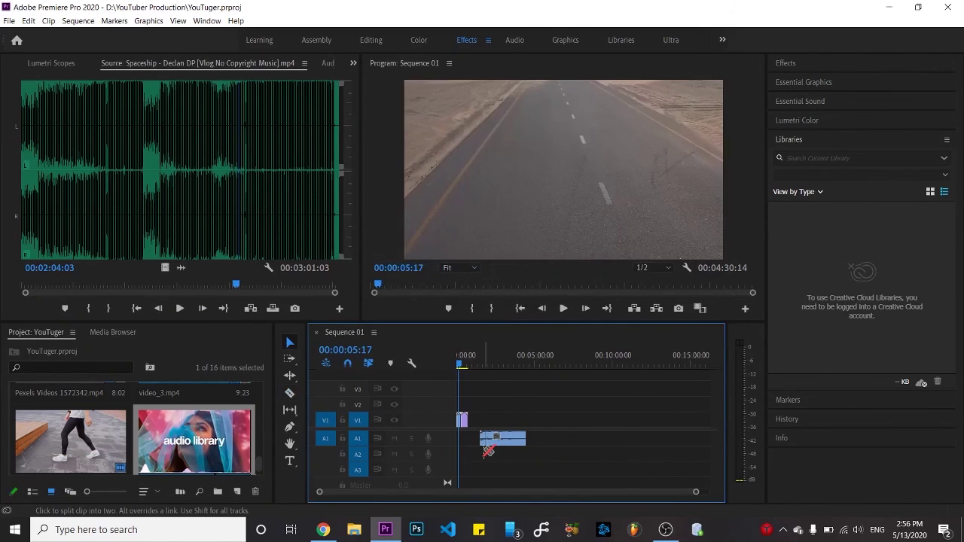
key("Delete")
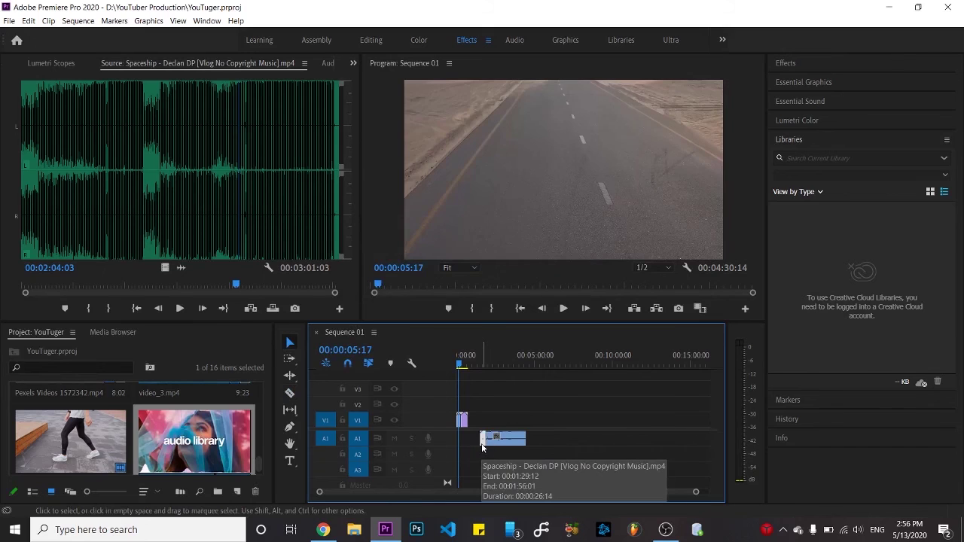
left_click_drag(490, 439, 448, 443)
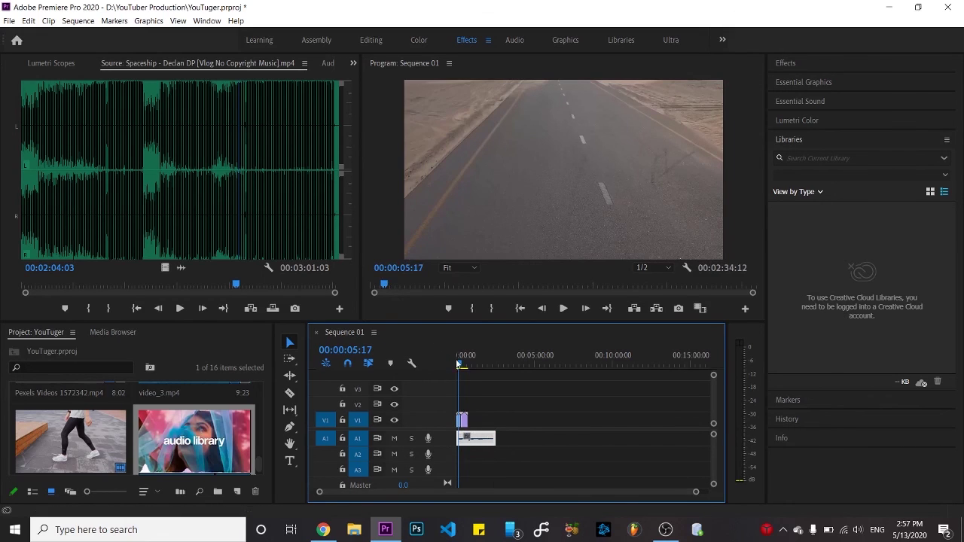
Split the music on A1 at 00:00:44:06 and paste a second copy of the video clips on V1 at 00:00:41:03.
left_click_drag(459, 367, 469, 369)
key("c")
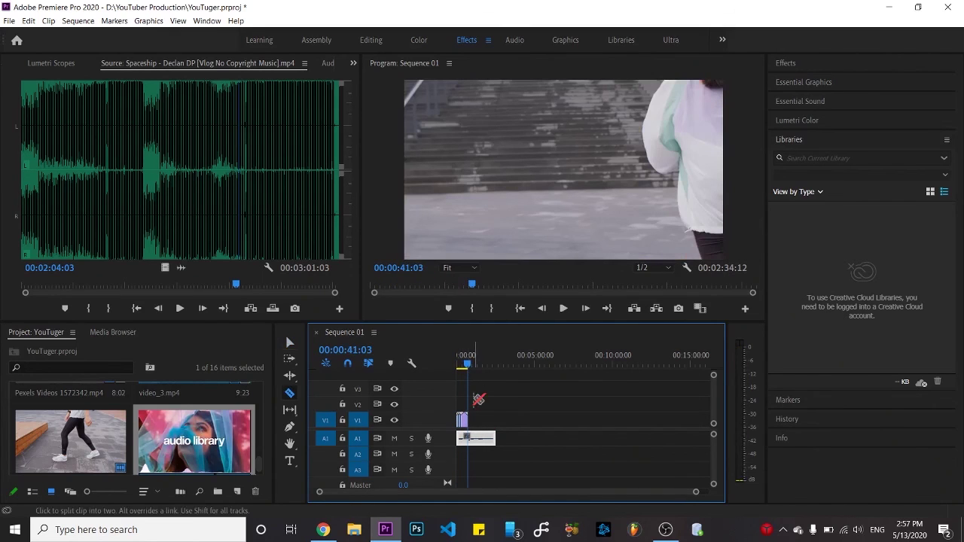
left_click(473, 437)
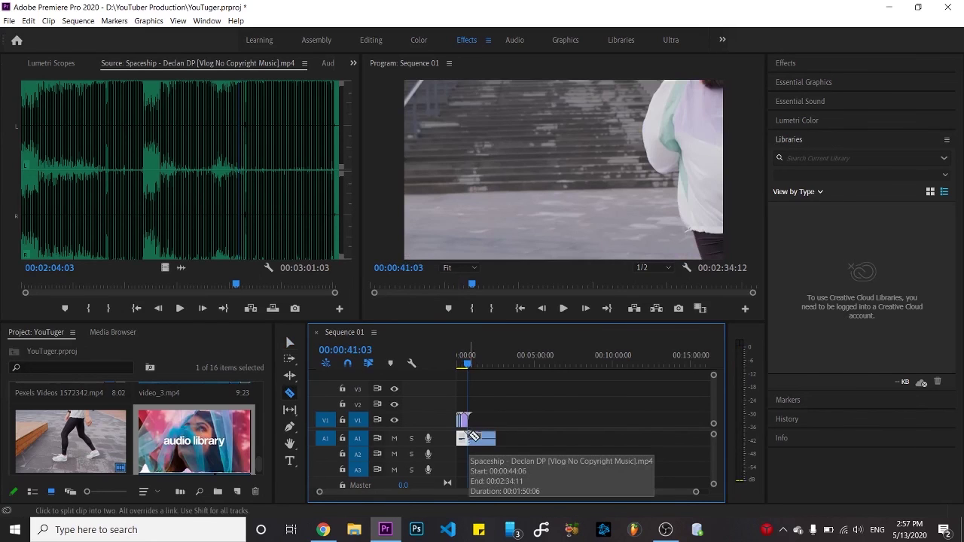
key("Down")
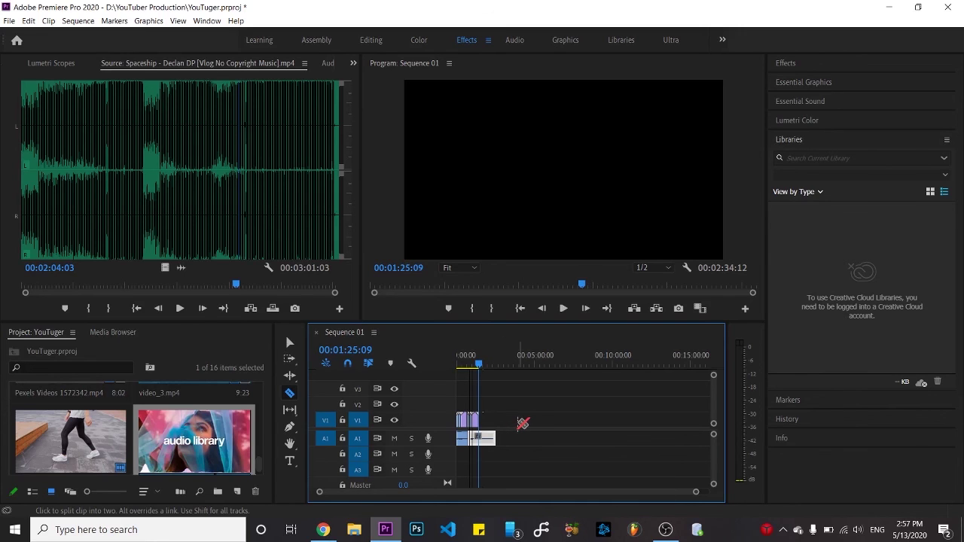
Split the music on A1 at 00:01:25:09, save the project and delete the music after the cut.
left_click(484, 437)
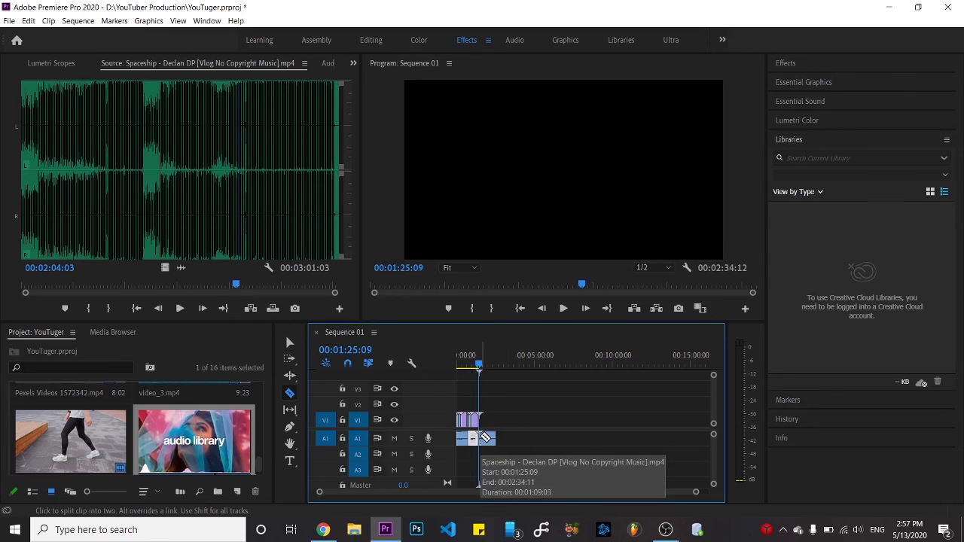
key("ctrl+s")
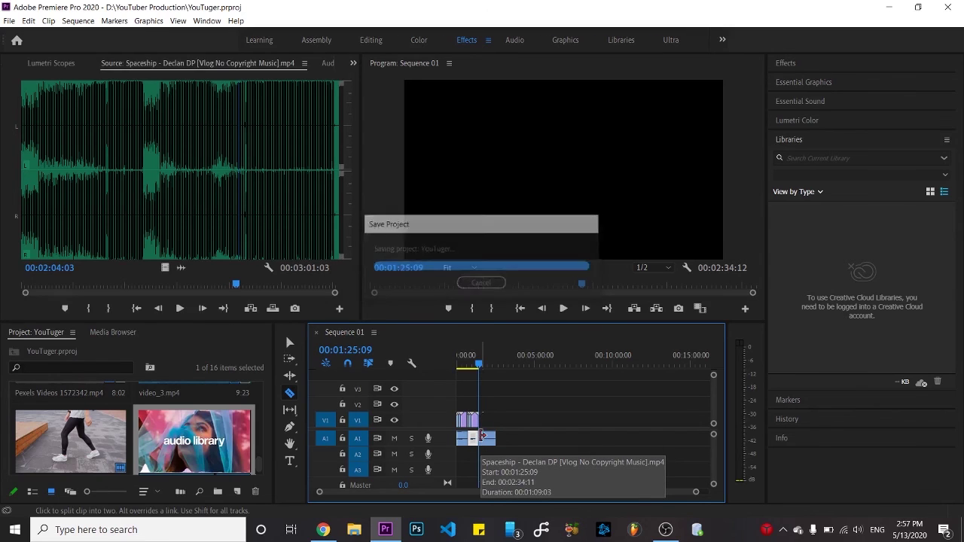
key("v")
left_click(490, 442)
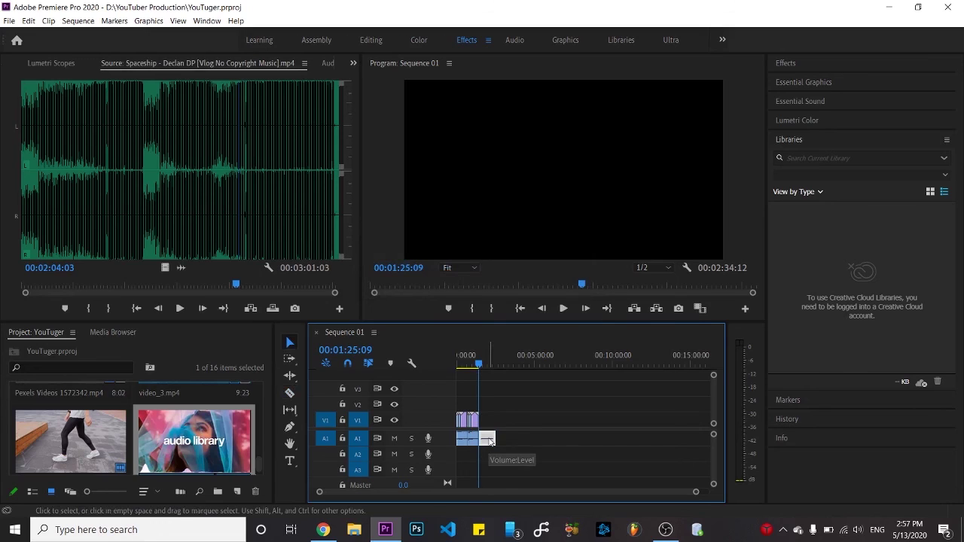
key("Delete")
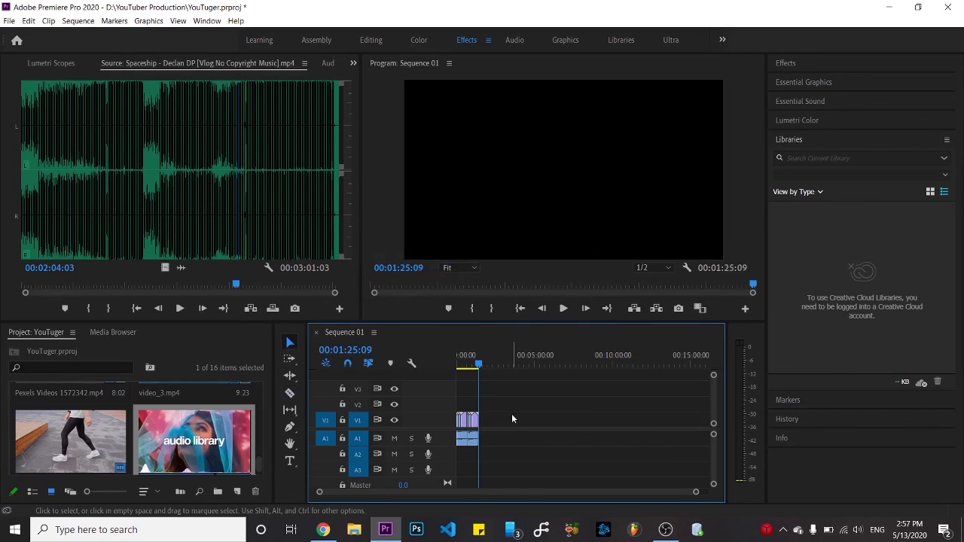
Play the sequence from the start to check the video clips against the trimmed music.
left_click(563, 309)
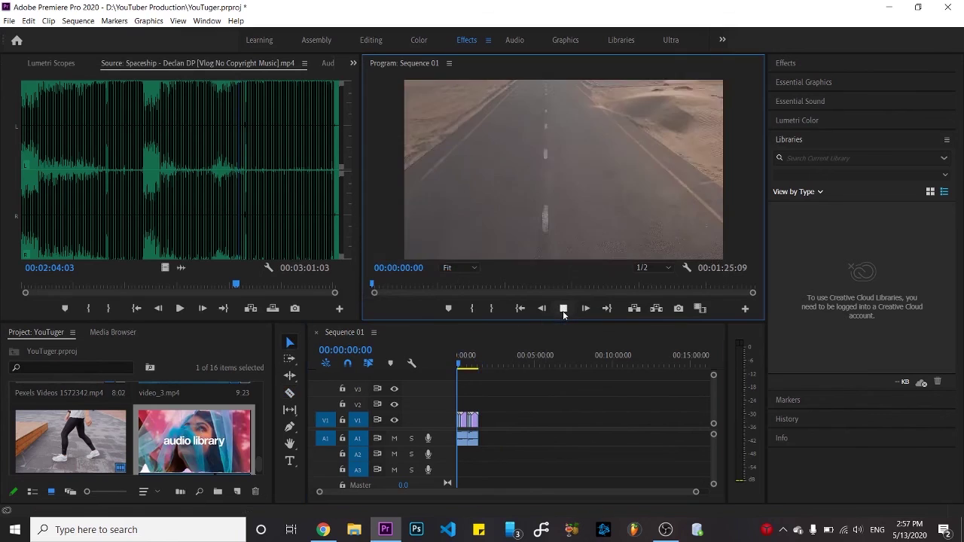